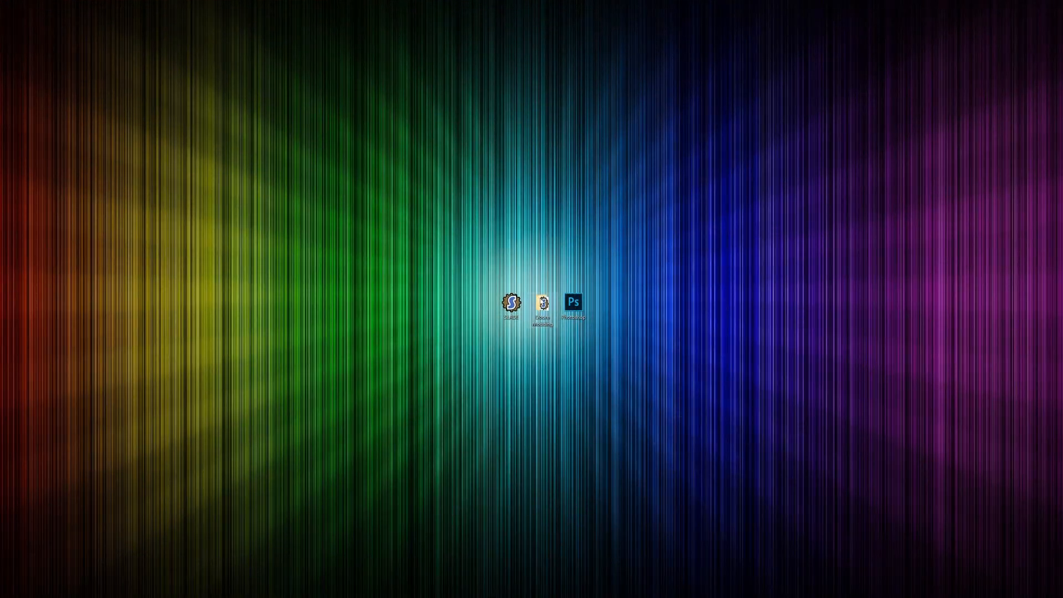
Step: Open the Doom Modding folder on the desktop and look inside its Fists Ver 2 subfolder
double_click(538, 297)
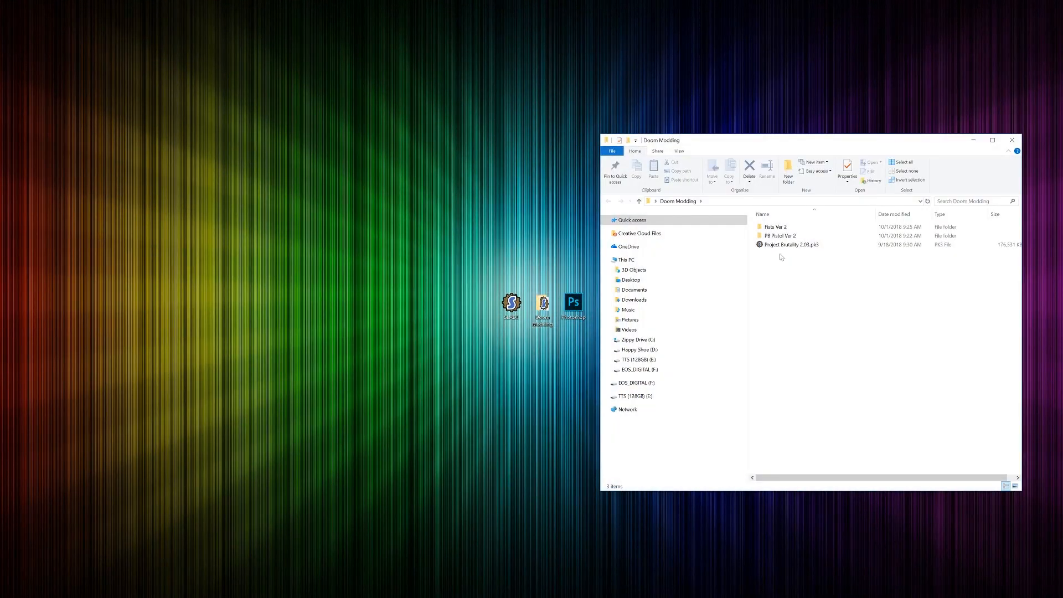
double_click(777, 227)
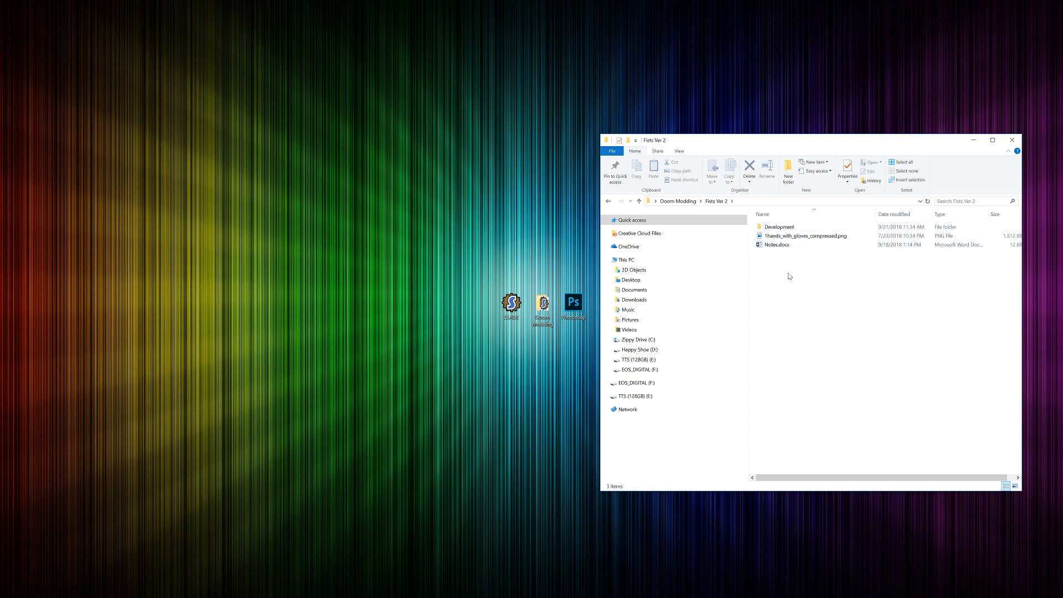
key(alt+Left)
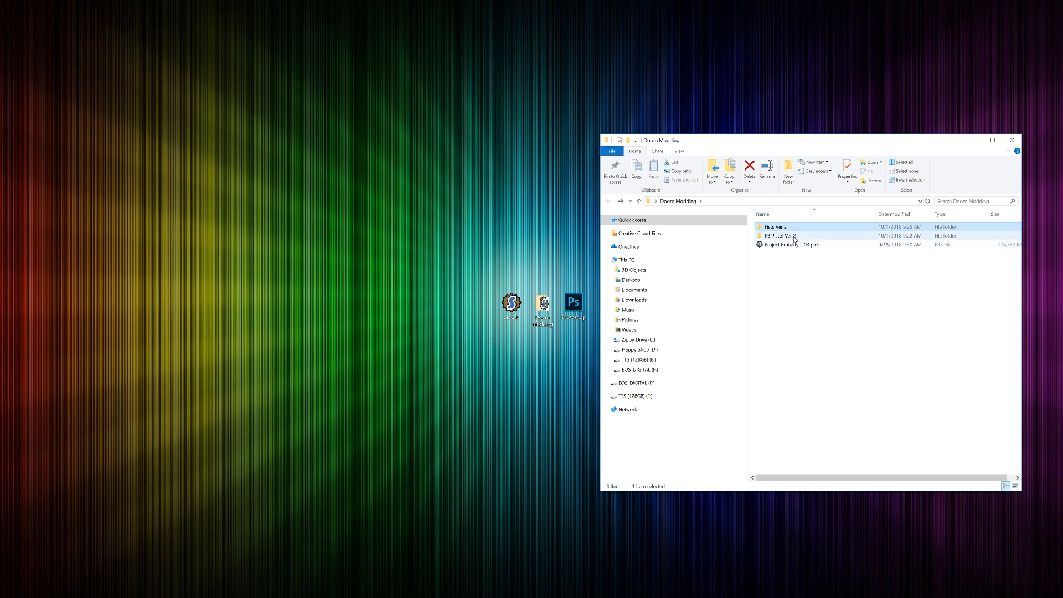
Step: Open PB Handgun Ver 2 Turotial.psd from the Frame Pieces folder within PB Pistol Ver 2's Development folder
click(839, 238)
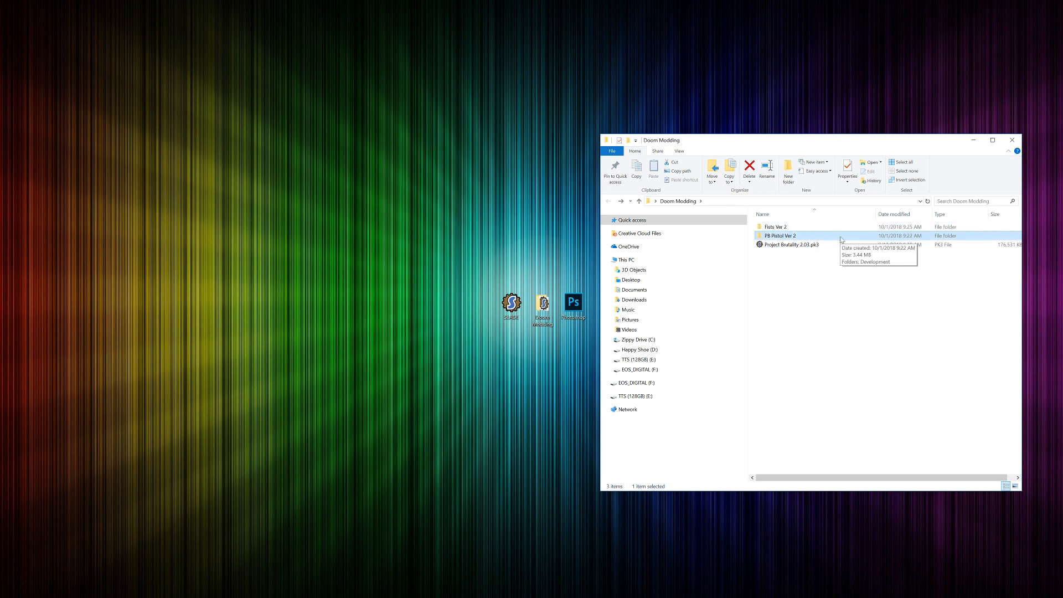
double_click(840, 239)
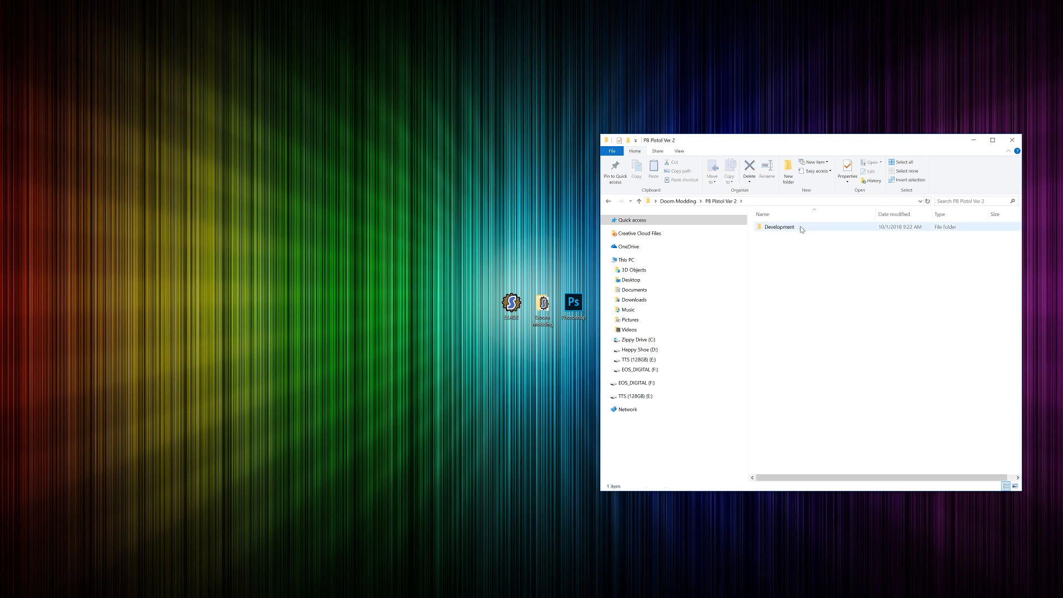
double_click(800, 228)
double_click(801, 228)
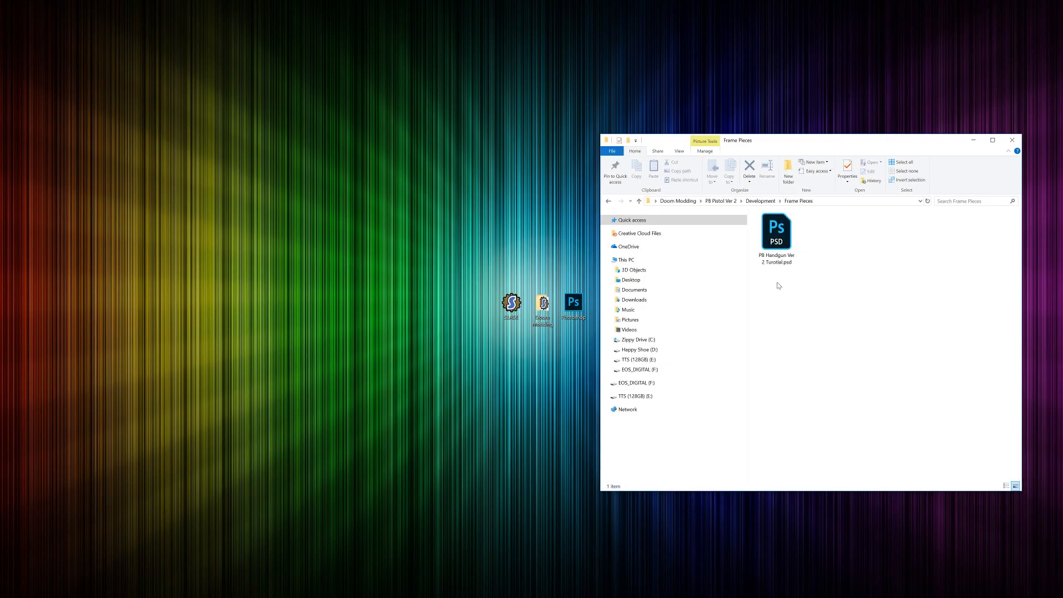
double_click(776, 233)
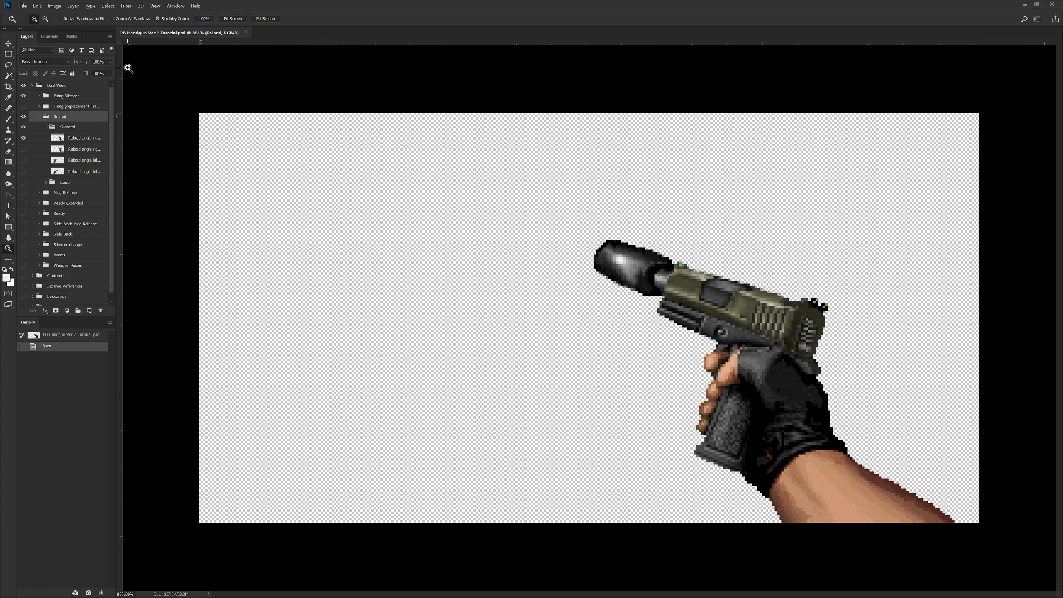
Step: Reset the Essentials workspace to its default layout
click(175, 6)
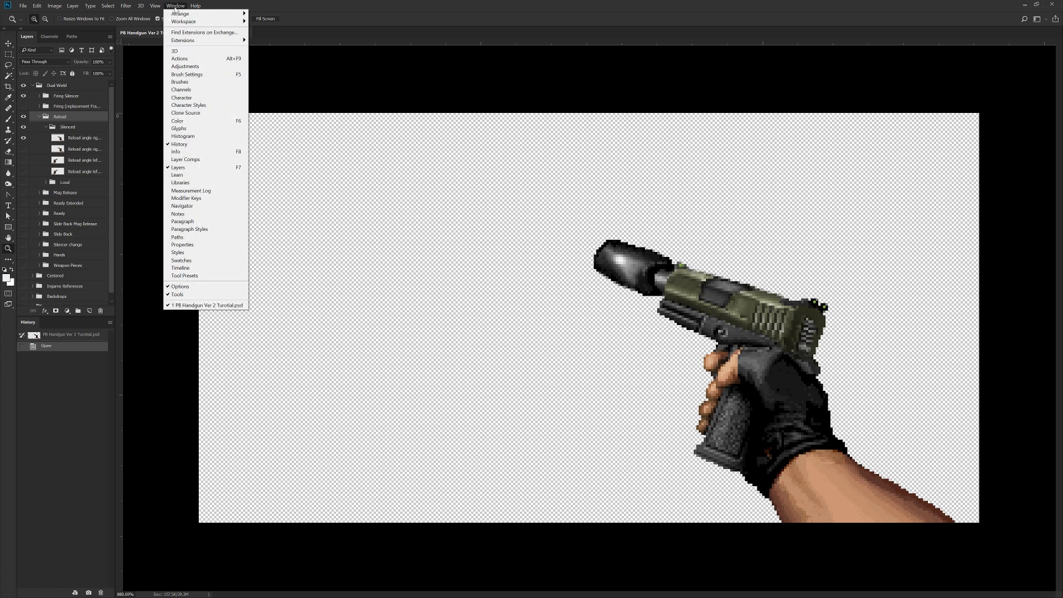
mouse_move(186, 22)
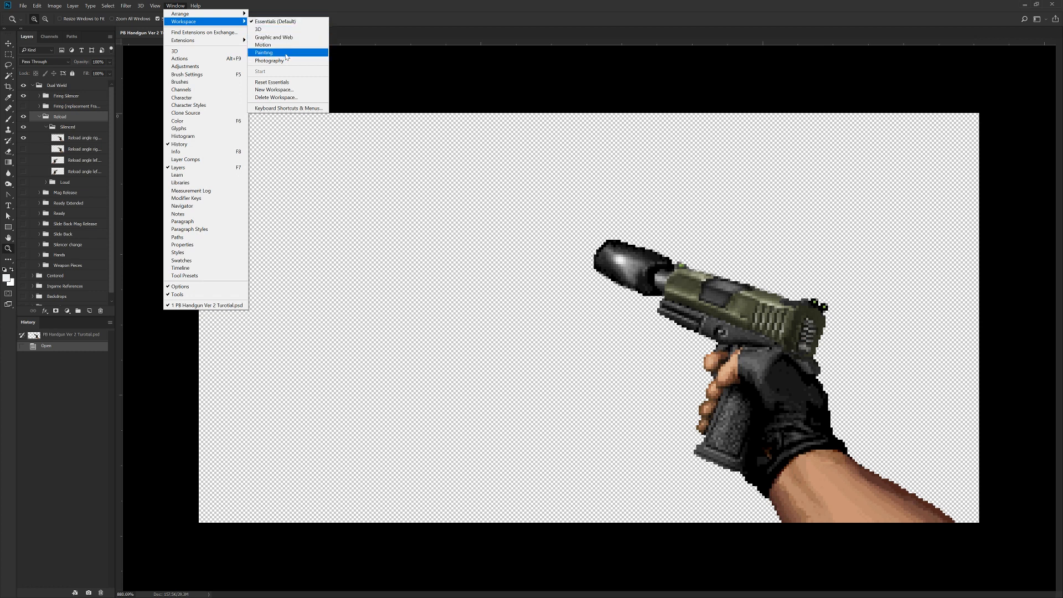
click(282, 83)
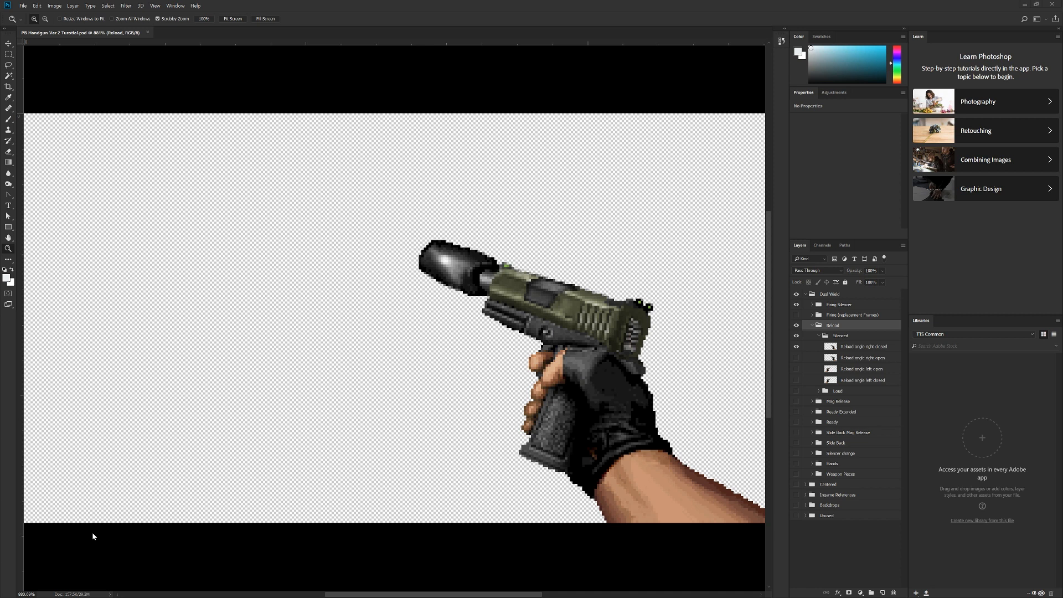
Step: Close the Libraries and Learn panels
right_click(930, 328)
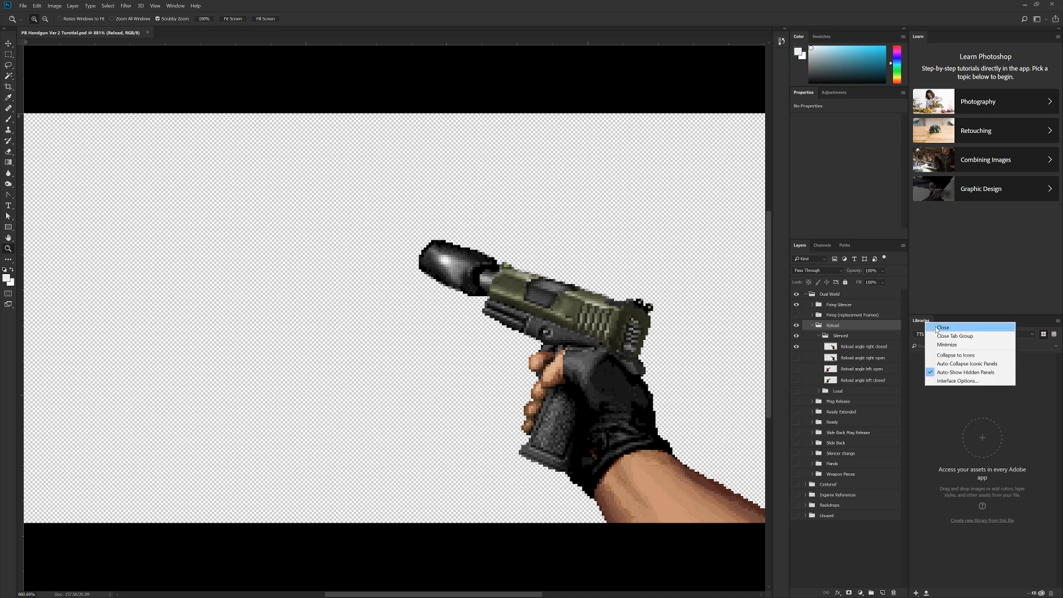
click(943, 328)
right_click(917, 39)
click(935, 45)
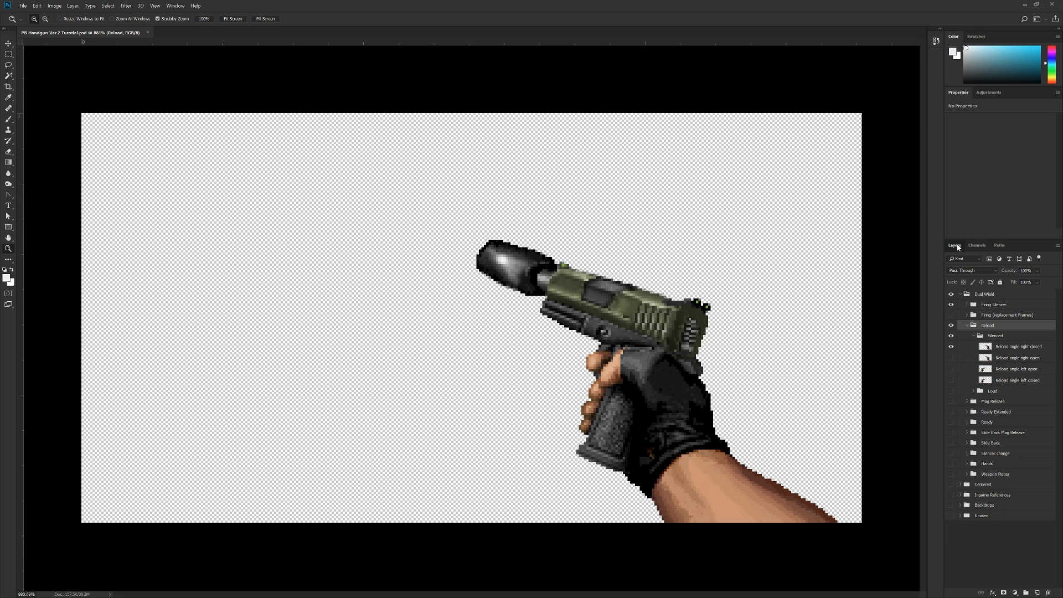
Step: Dock Layers, Channels and Paths together as one panel group beside the tools, with Layers showing
drag(958, 247, 22, 87)
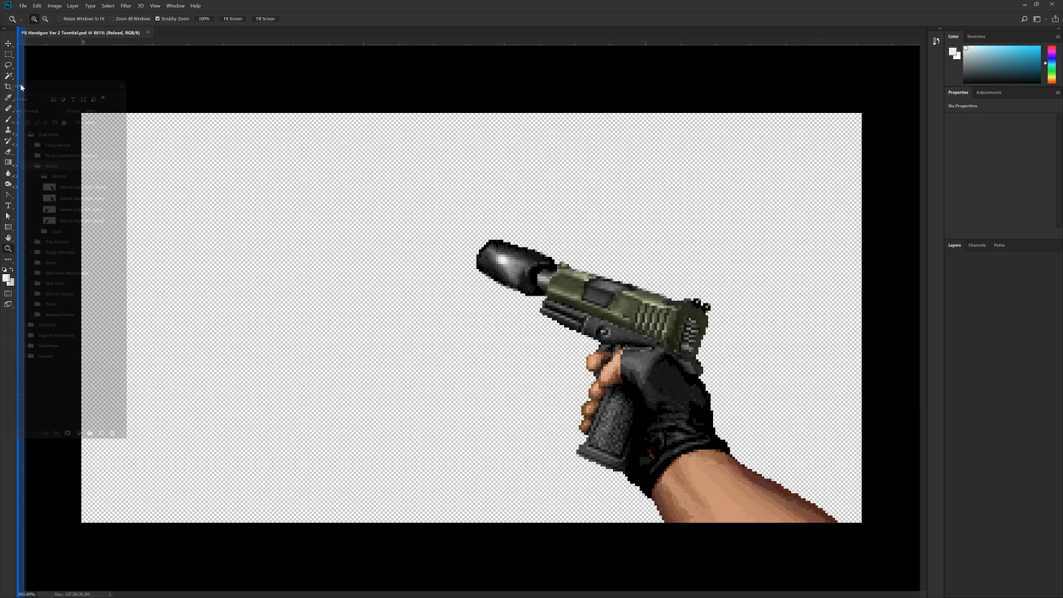
drag(22, 87, 22, 87)
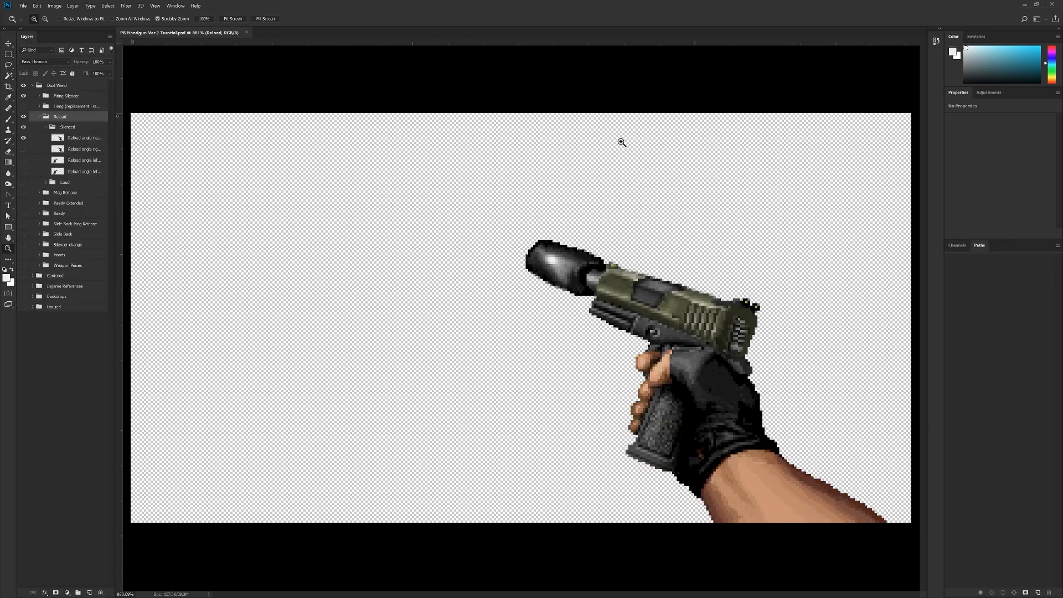
click(955, 247)
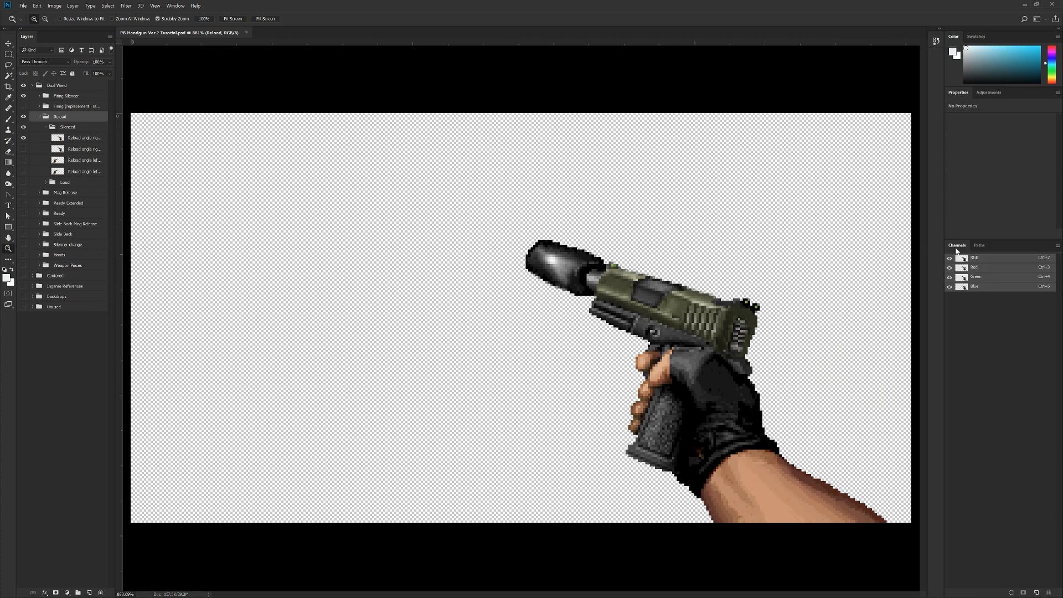
drag(955, 247, 50, 39)
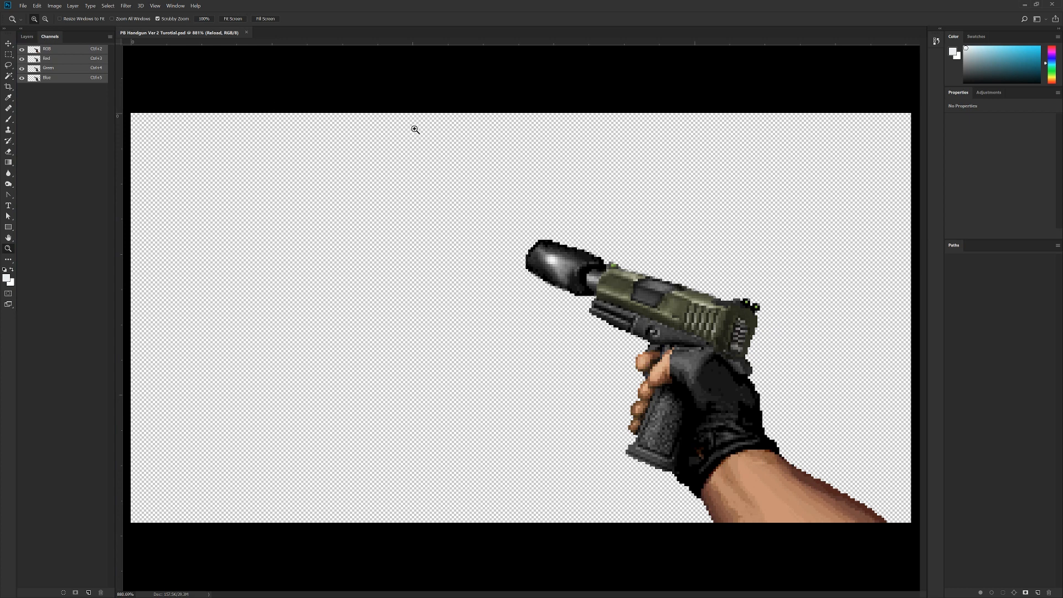
drag(958, 247, 75, 37)
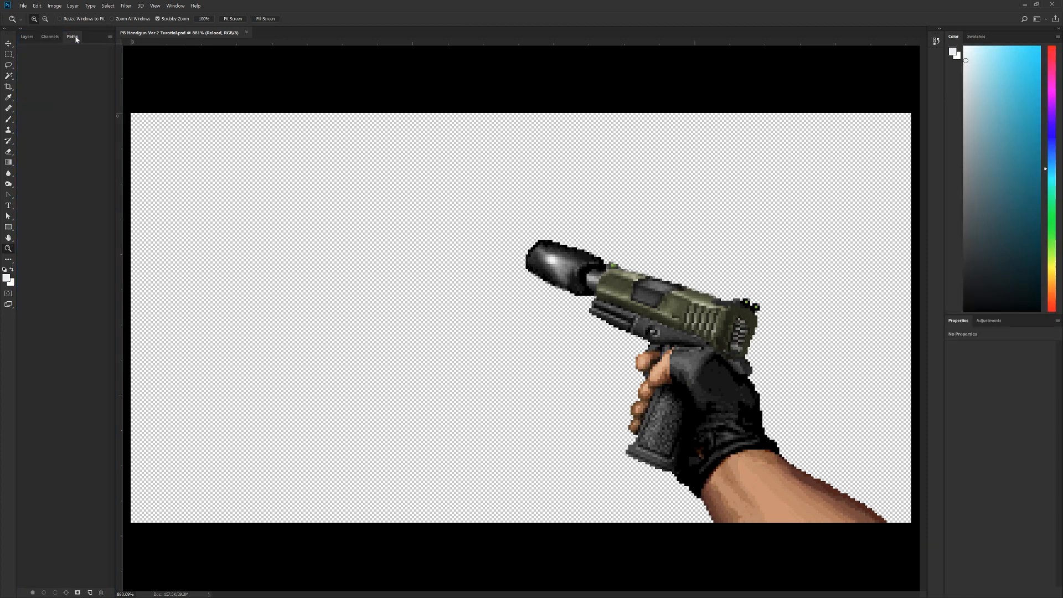
click(27, 37)
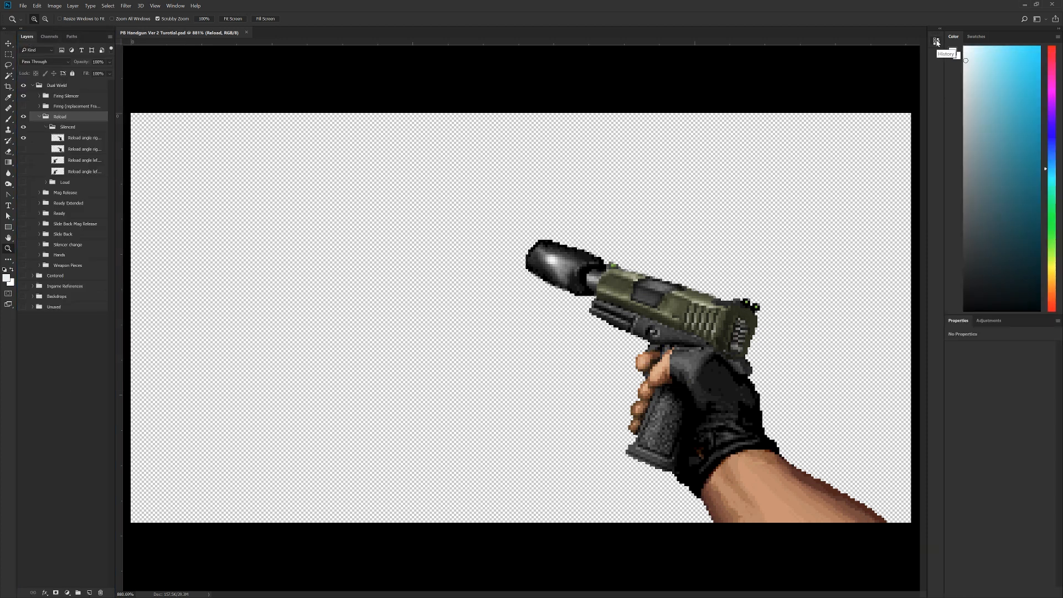
Step: Dock the History panel beneath Layers and enlarge it to about half of the column's height
click(936, 41)
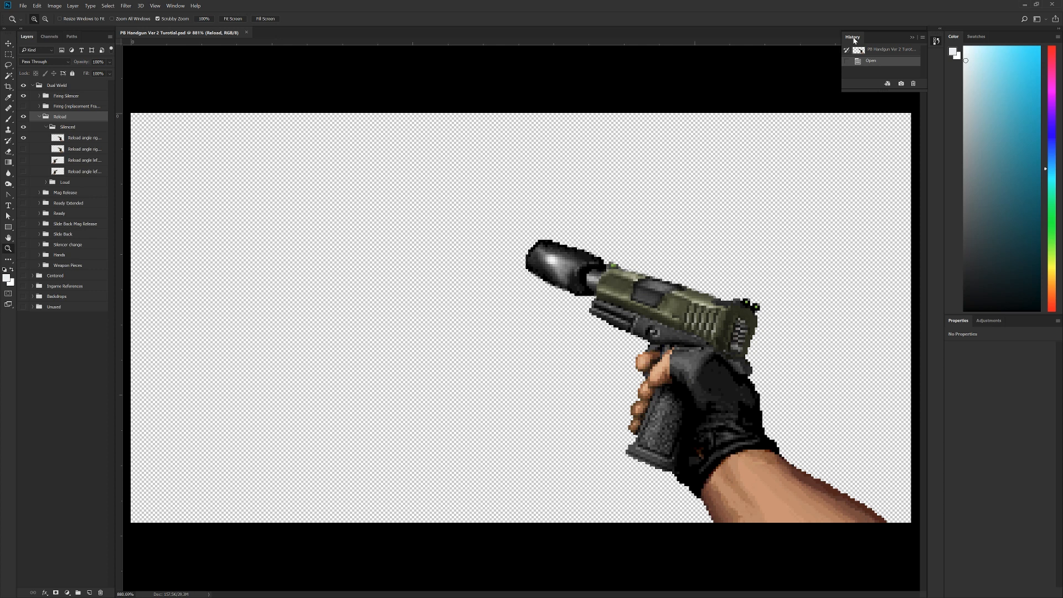
drag(854, 40, 40, 596)
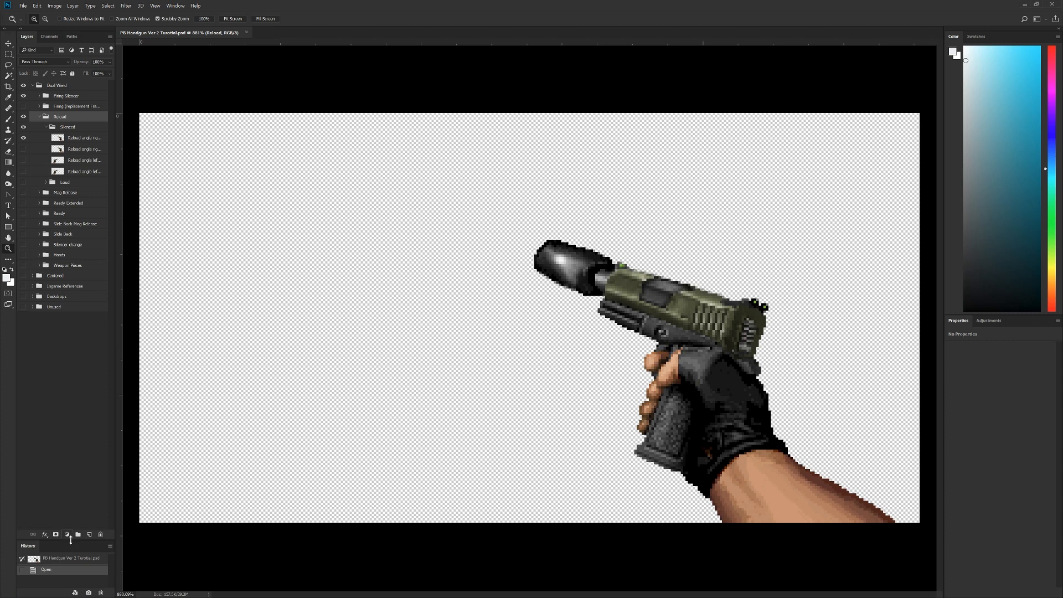
drag(70, 539, 60, 324)
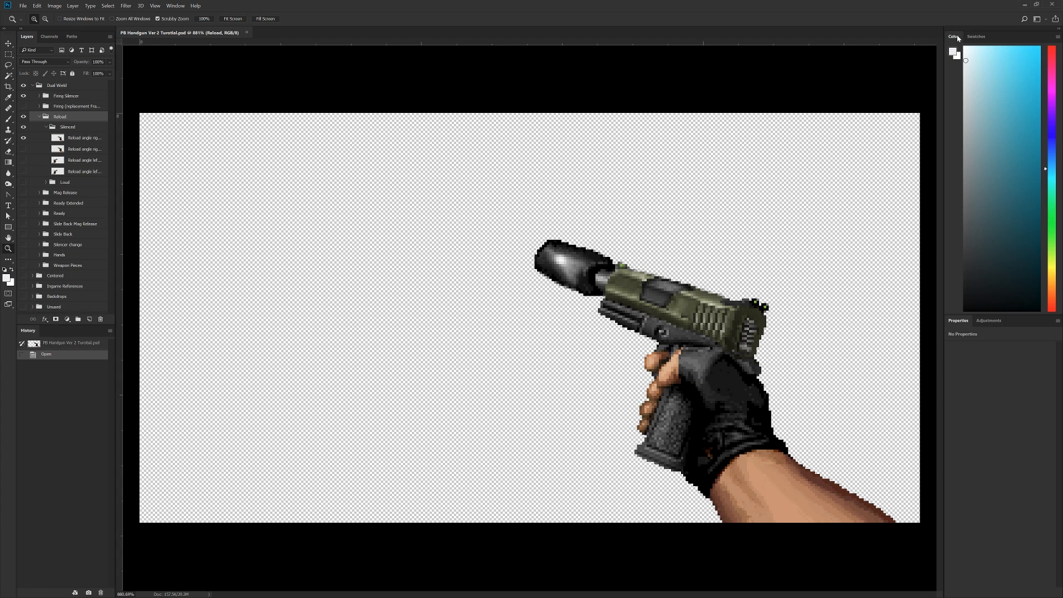
Step: Close the Color/Swatches and Properties/Adjustments panel groups
right_click(958, 39)
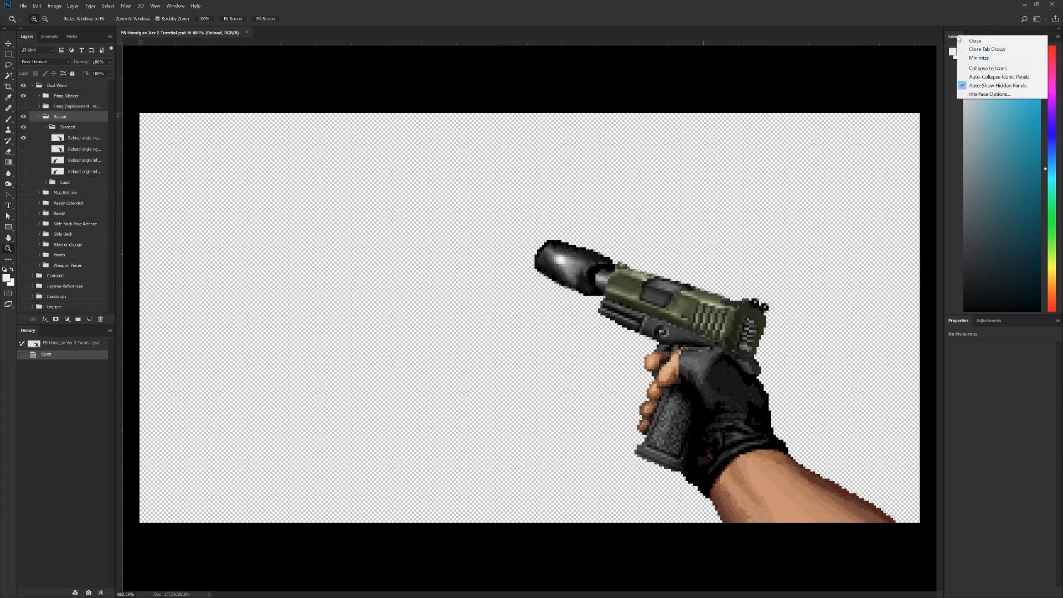
click(1003, 51)
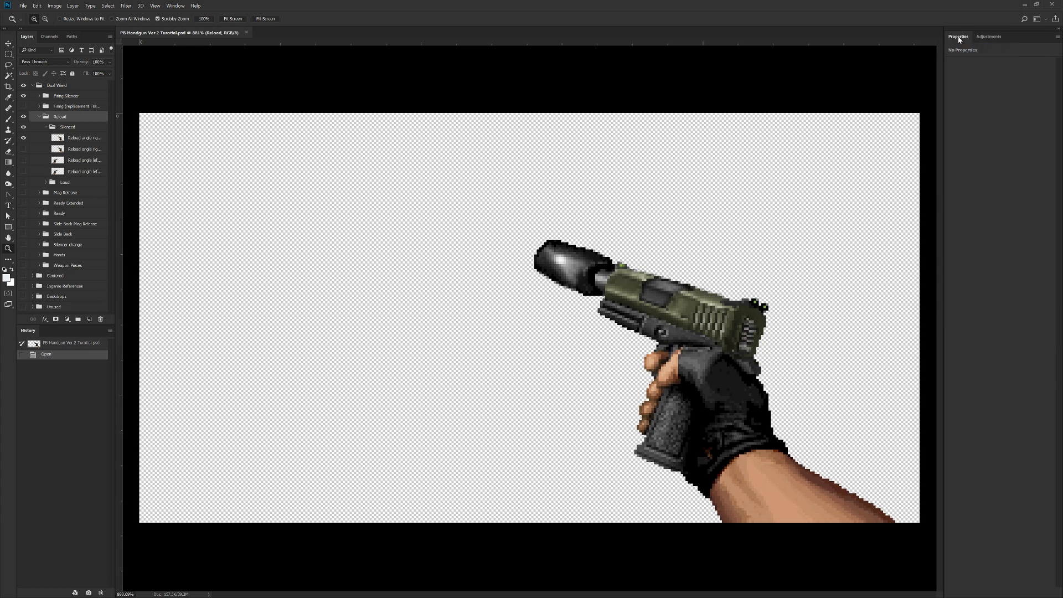
right_click(959, 38)
click(975, 49)
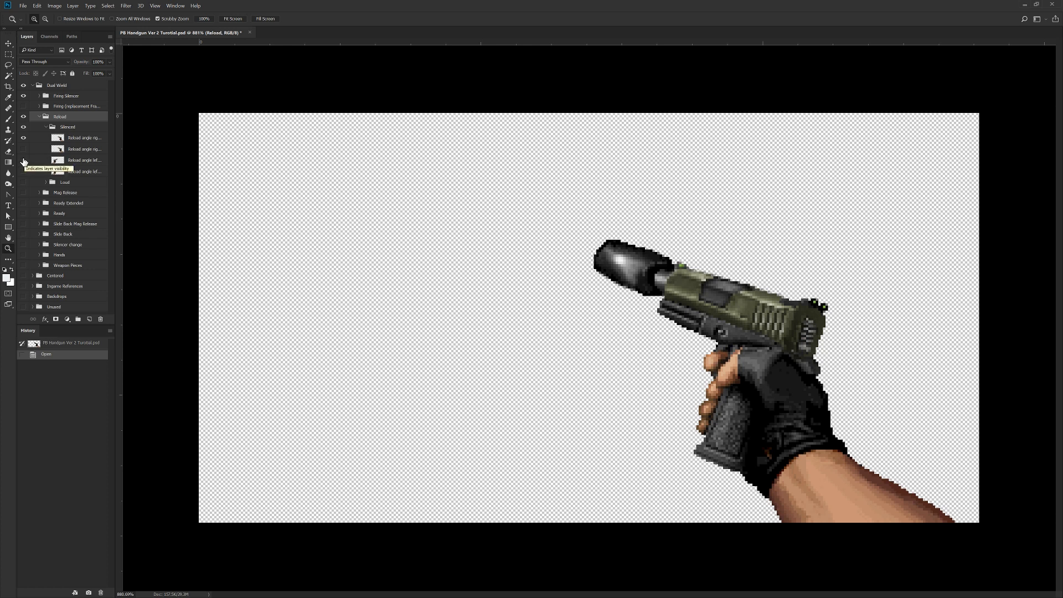
Step: Show and hide the Reload angle left open layer, then collapse and re-expand the Silenced, Reload and Dual Wield groups
click(23, 160)
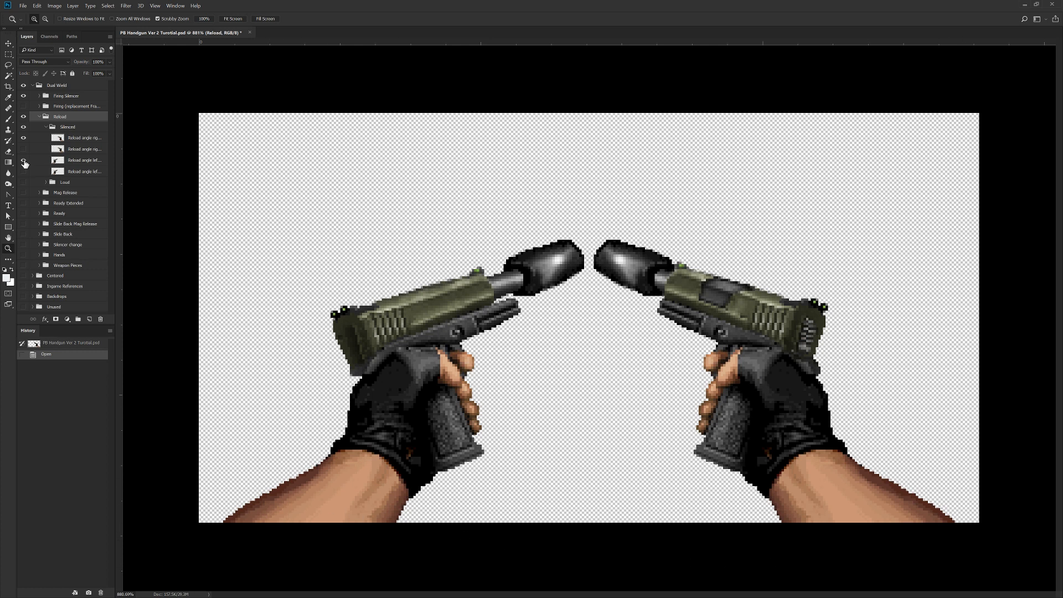
click(23, 160)
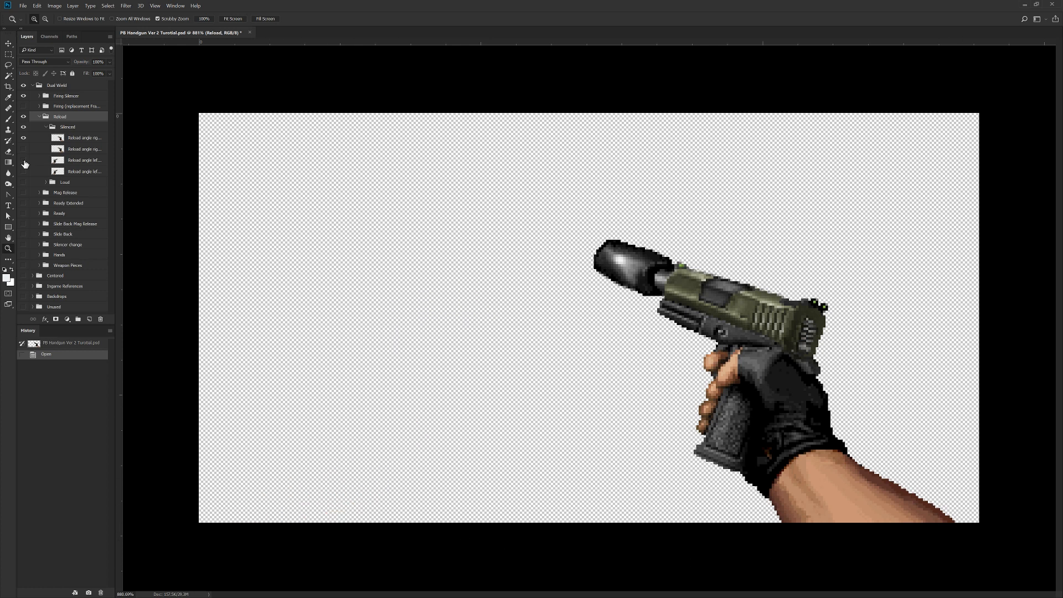
click(46, 128)
click(39, 117)
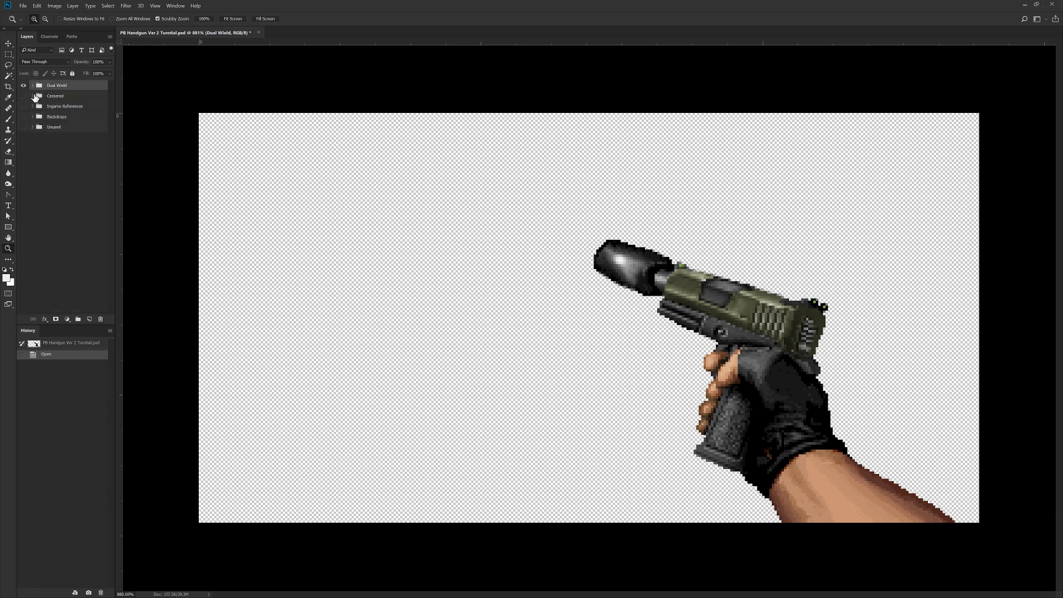
click(34, 86)
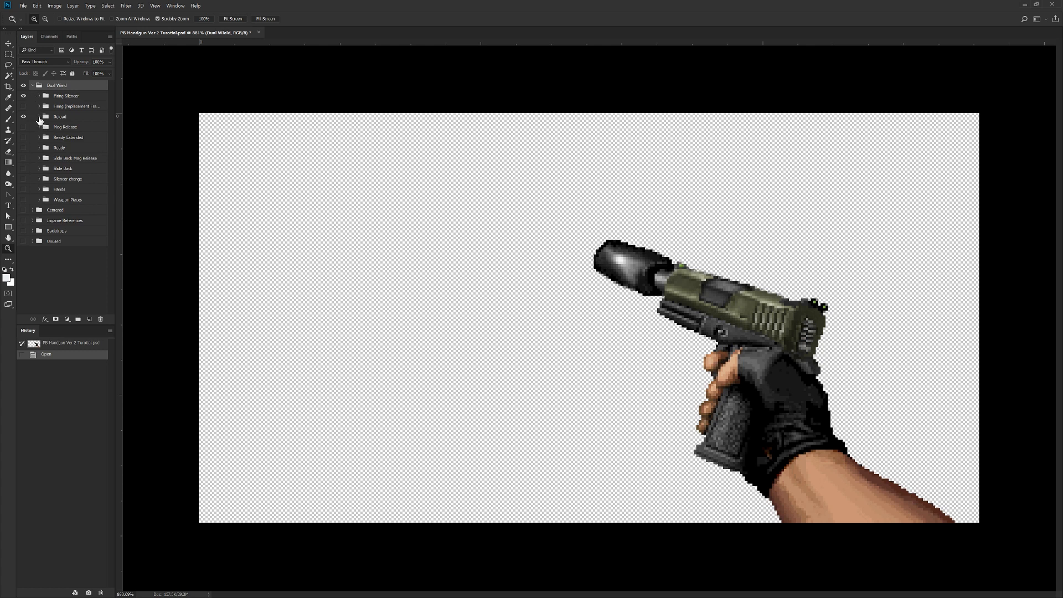
click(39, 117)
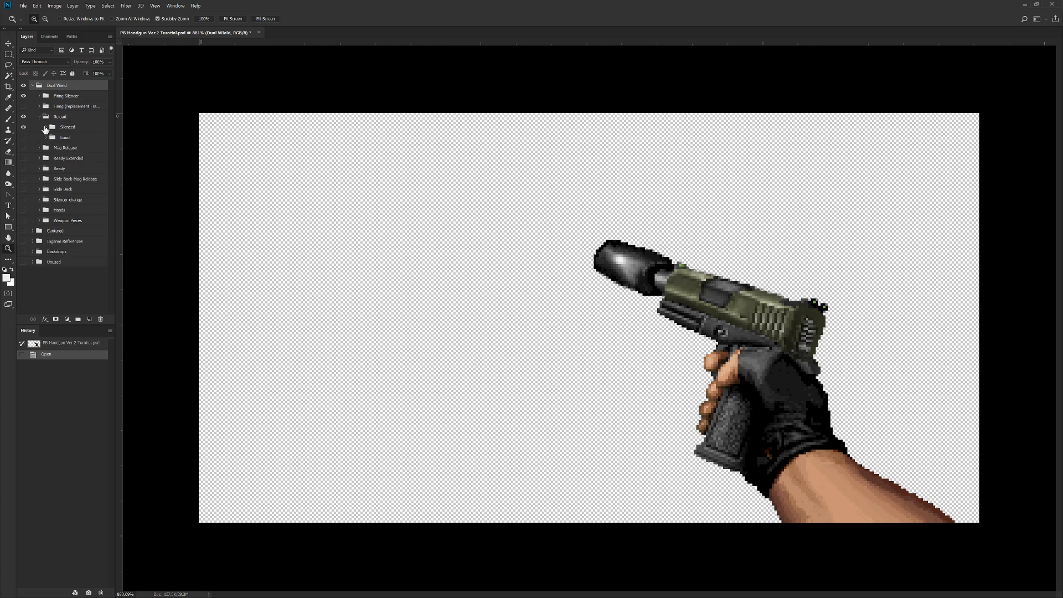
click(45, 128)
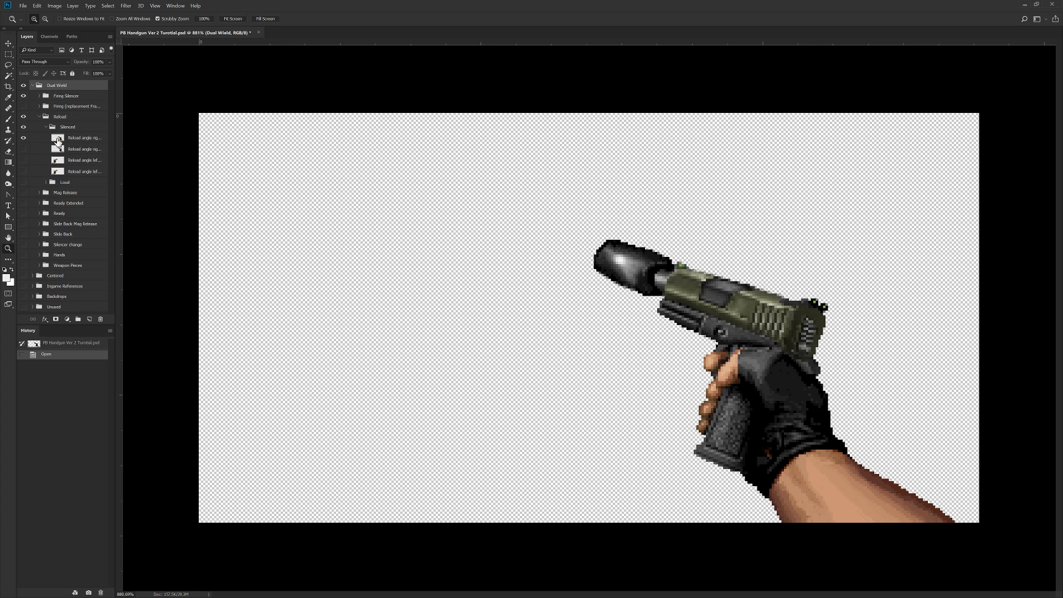
Step: Select the Reload angle right closed layer and toggle the Reload group's visibility off and back on
click(82, 139)
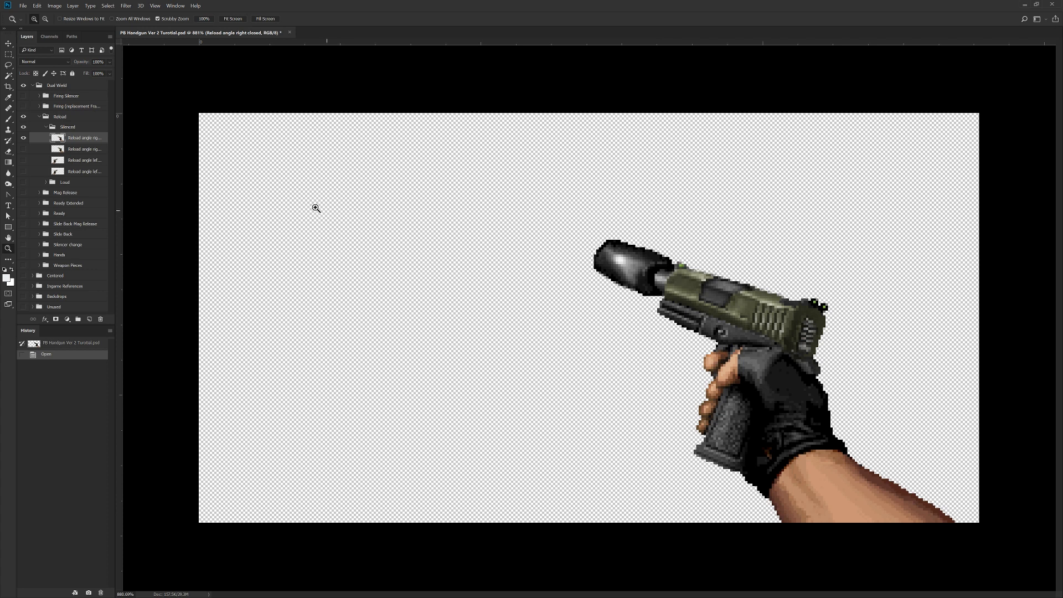
click(23, 117)
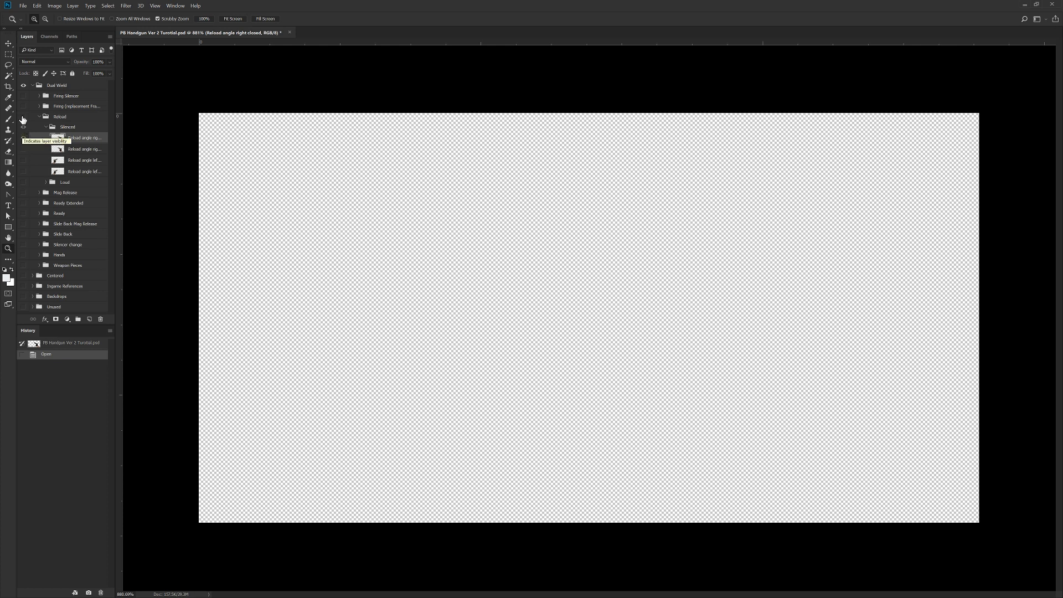
click(23, 116)
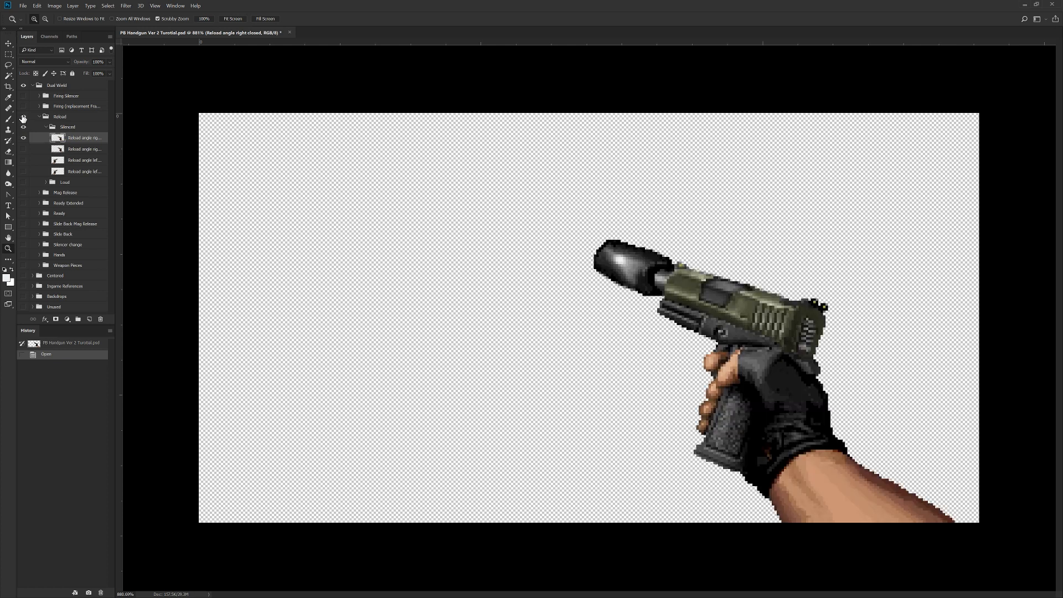
Step: Add a new layer above Reload angle right closed and name it "Test Layer"
click(88, 319)
double_click(75, 138)
text(Test Layer)
key(Return)
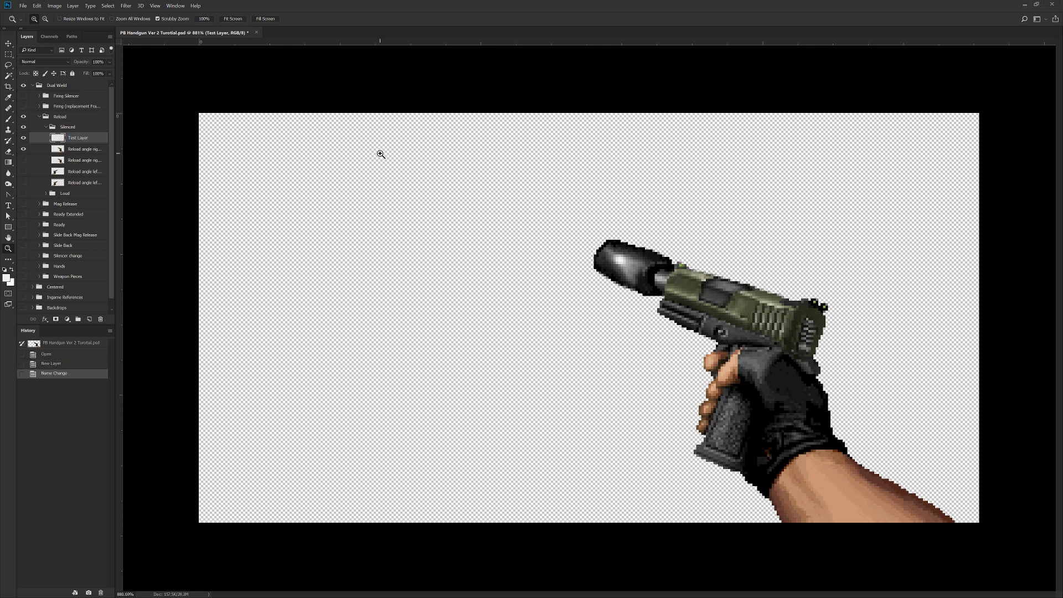
Step: Paint a freehand looping white Brush stroke across the canvas and pistol on Test Layer
click(9, 118)
mouse_move(404, 405)
mouse_down()
mouse_move(729, 185)
mouse_move(513, 319)
mouse_move(744, 309)
mouse_move(566, 441)
mouse_up()
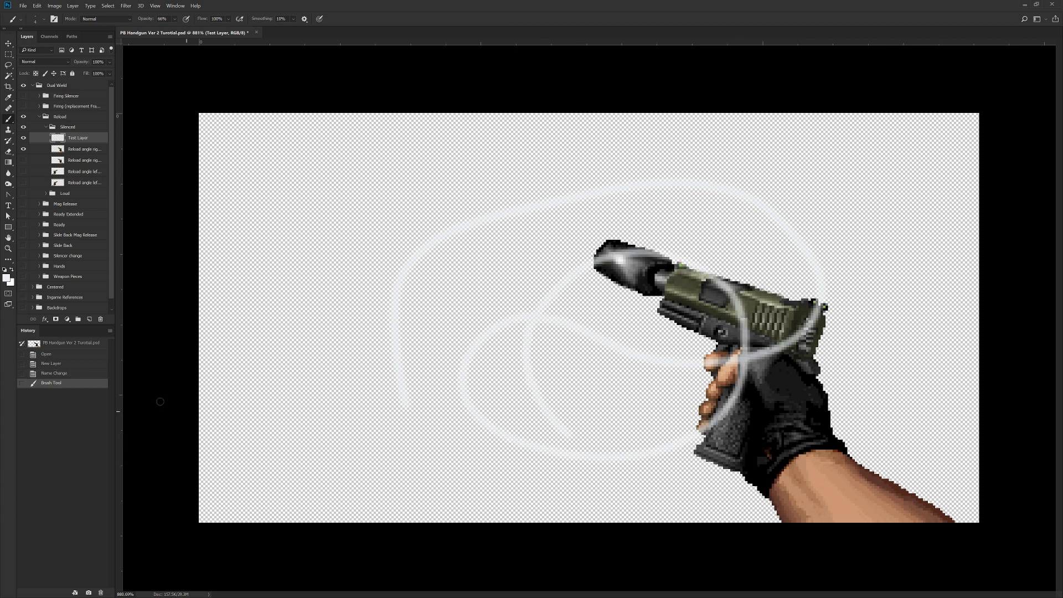
Step: Hide Test Layer to clear its white stroke from view and delete the layer
click(24, 138)
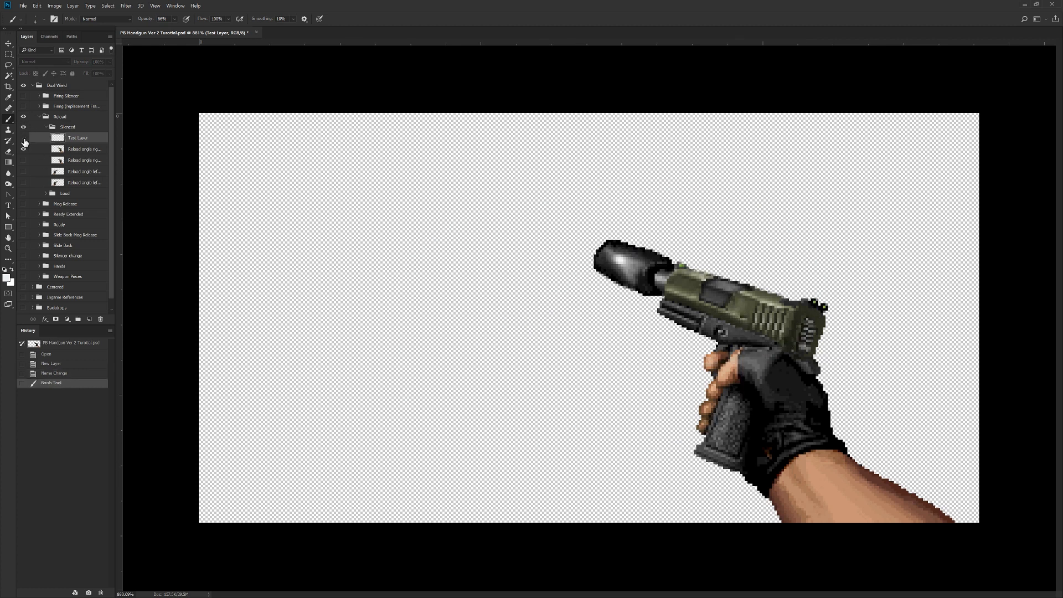
click(101, 320)
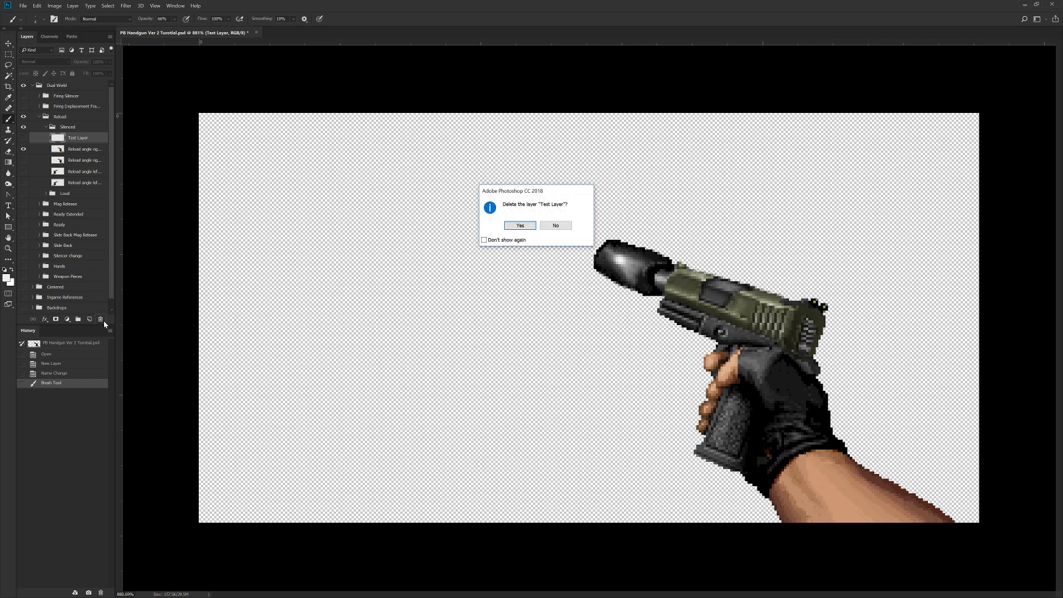
click(519, 227)
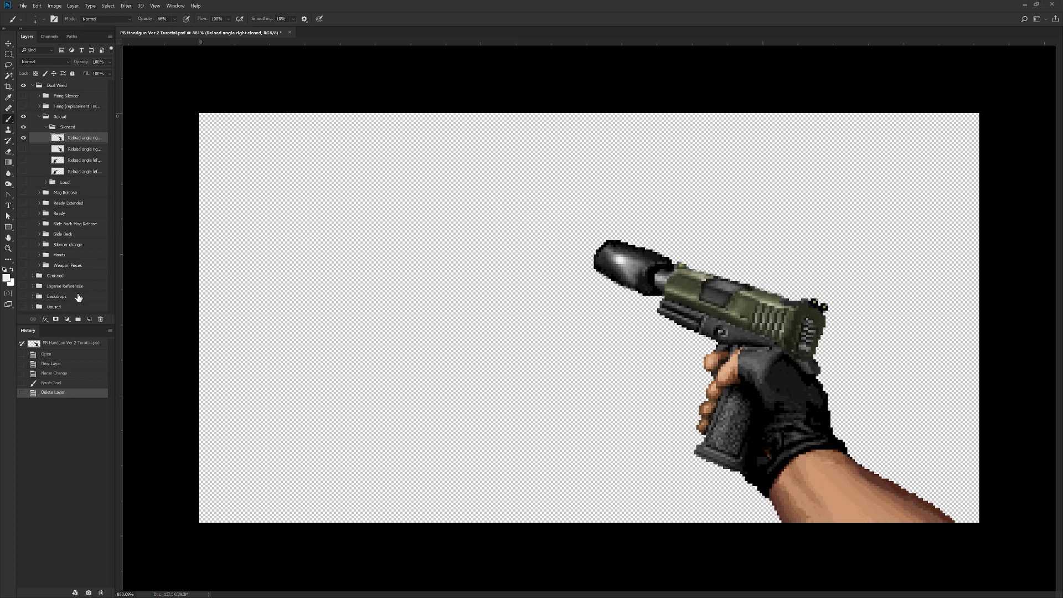
Step: Create a new group above the Silenced group inside Reload and name it "Test Folder"
click(68, 128)
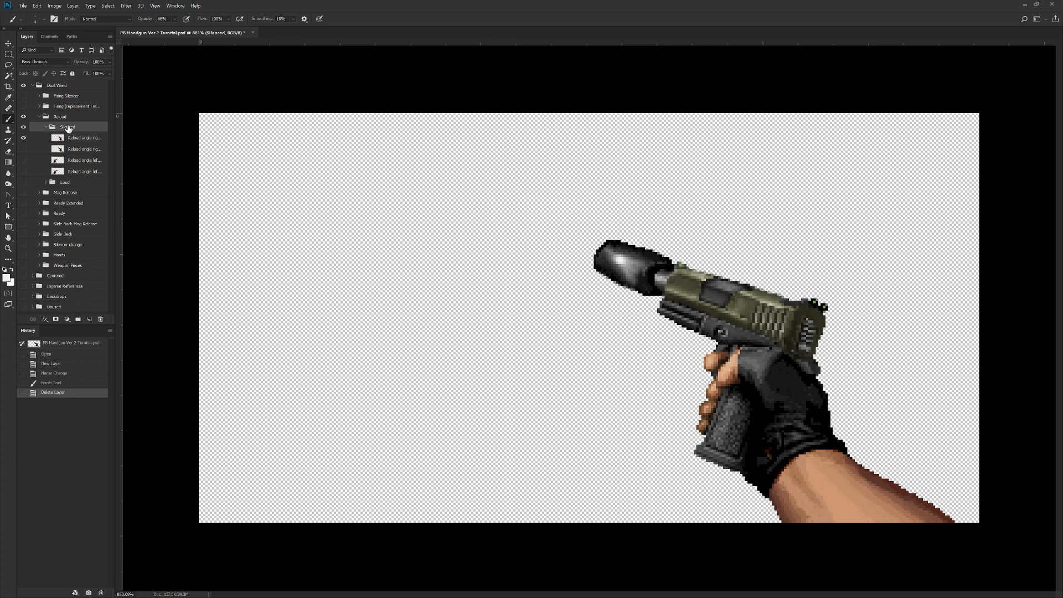
click(82, 323)
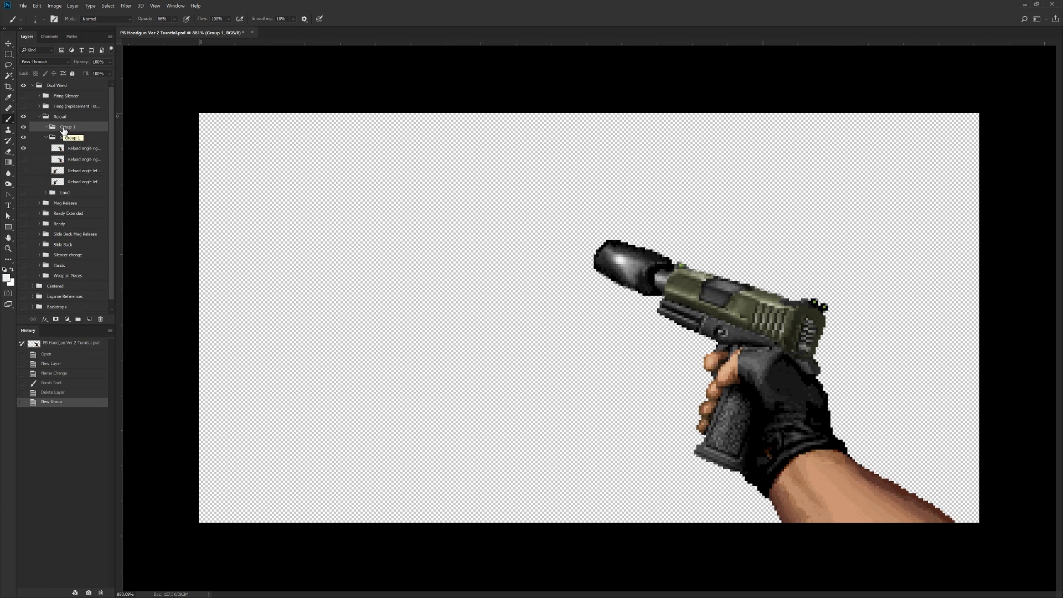
double_click(63, 127)
text(Test Folder)
key(Return)
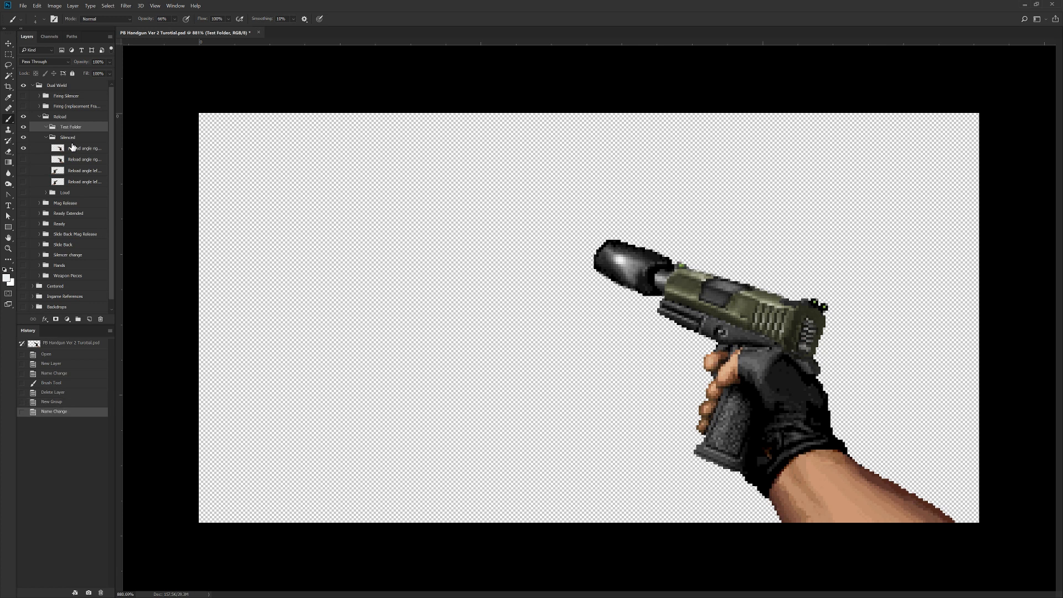
Step: Add a new layer inside Test Folder and name it "Test Layer 2"
click(90, 320)
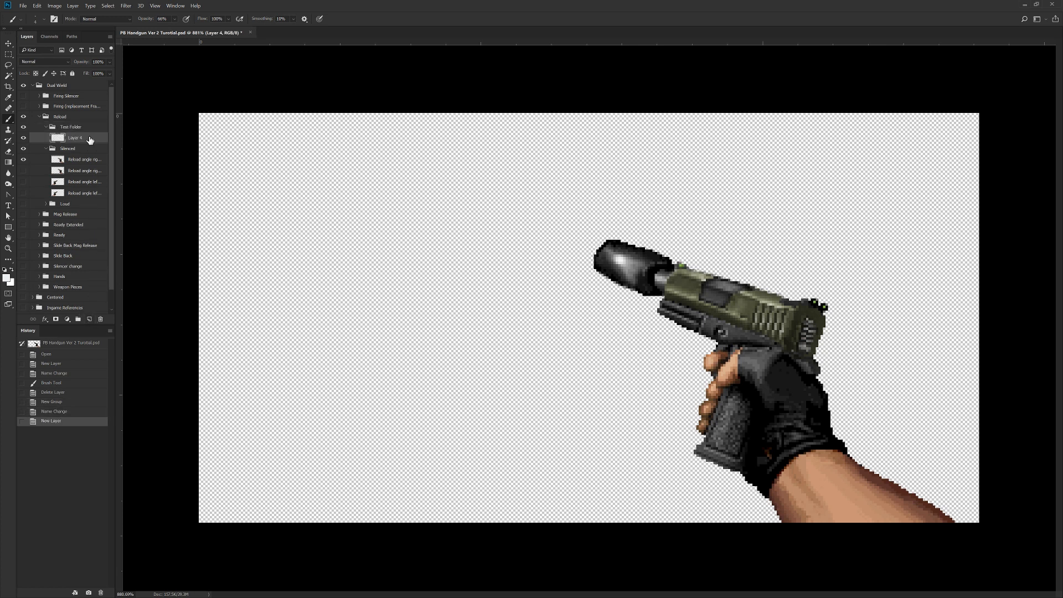
double_click(73, 142)
text(Test)
key(Return)
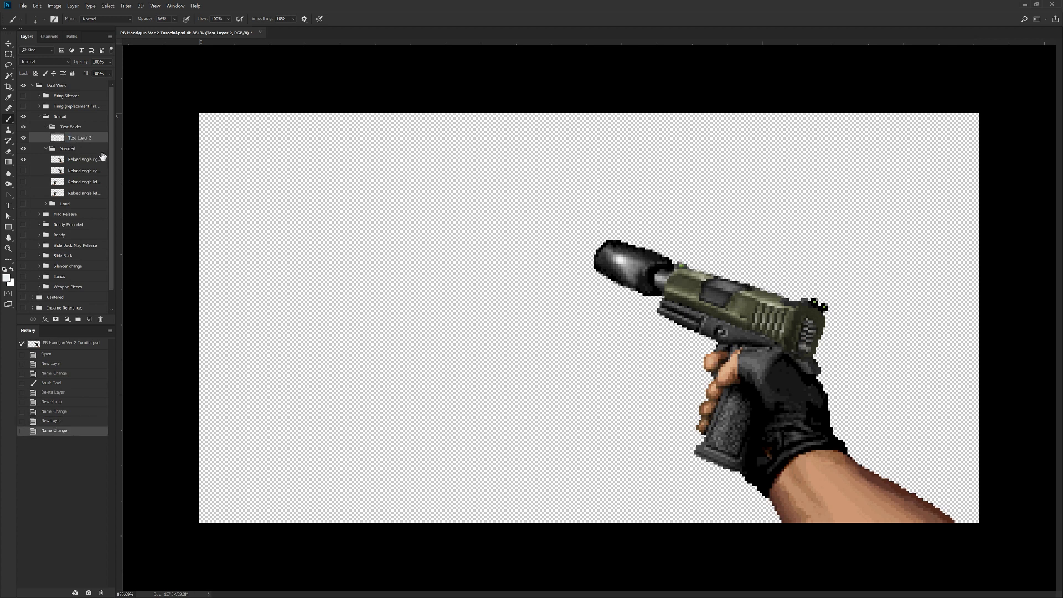
Step: Set the foreground colour to teal 0e8ba0 and paint a freehand looping Brush stroke across the canvas on Test Layer 2
click(7, 278)
drag(256, 308, 257, 289)
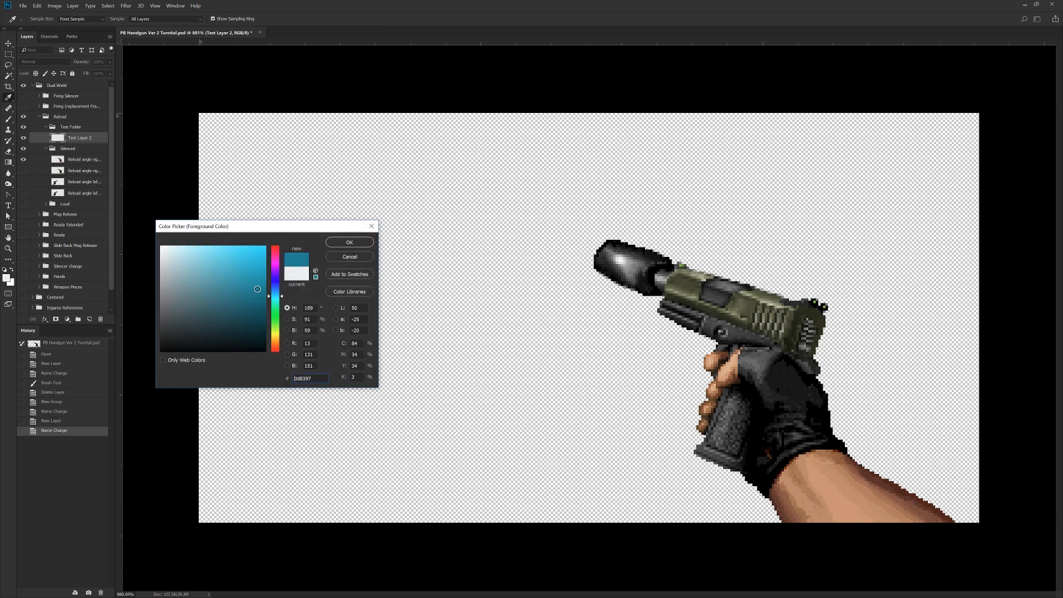
click(350, 242)
key(b)
mouse_move(437, 176)
mouse_down()
mouse_move(310, 378)
mouse_move(473, 385)
mouse_move(526, 215)
mouse_move(786, 247)
mouse_move(809, 362)
mouse_move(448, 305)
mouse_move(252, 319)
mouse_move(373, 495)
mouse_move(642, 451)
mouse_up()
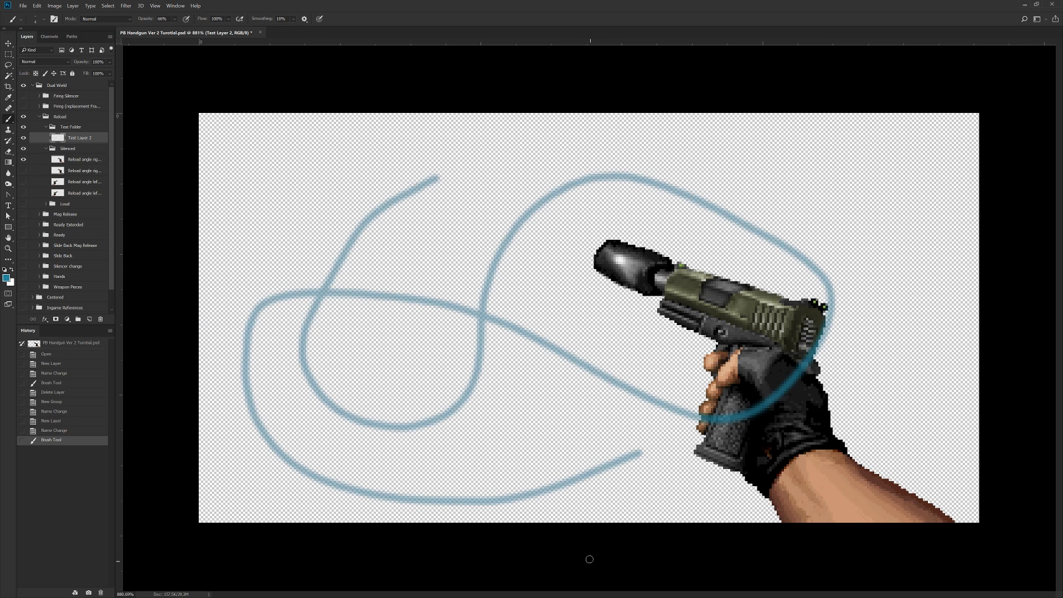
Step: Delete Test Layer 2 and the Test Folder group
click(100, 318)
click(519, 225)
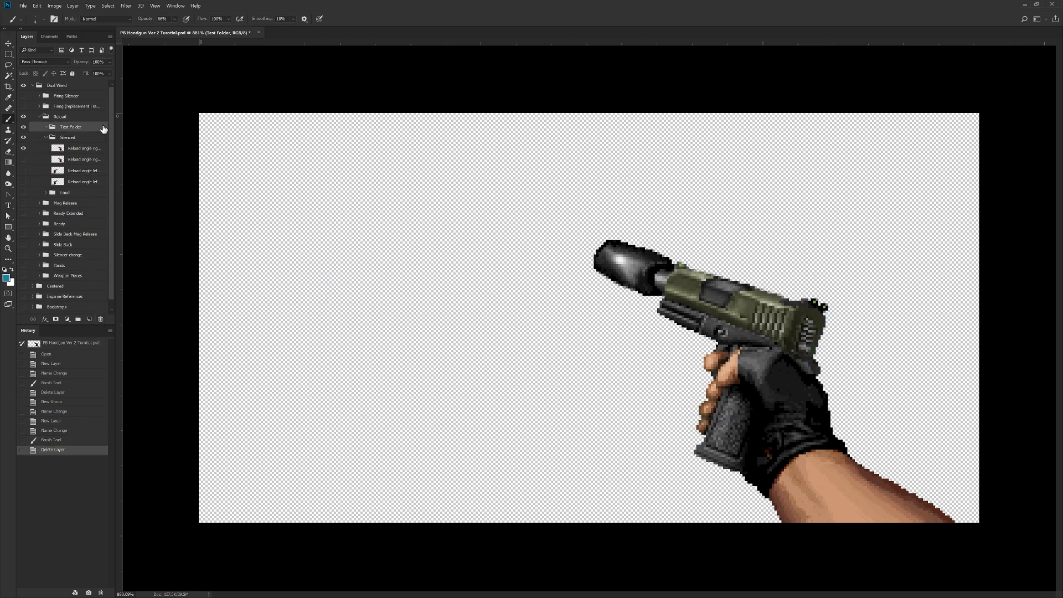
click(100, 318)
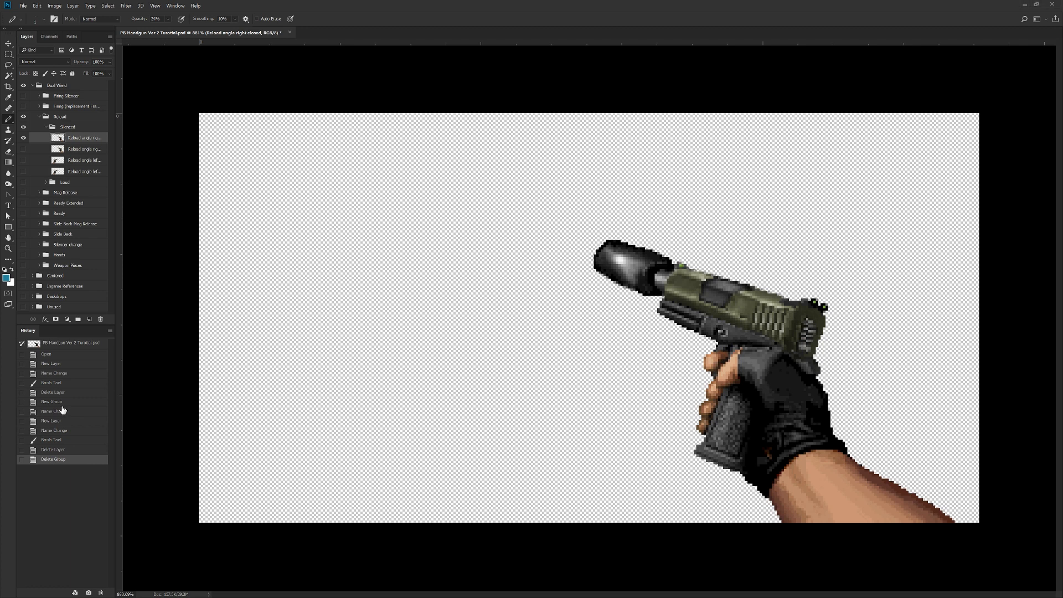
Step: Roll the history back to the first Name Change state and draw a Pencil stroke on Test Layer beside the pistol
click(79, 376)
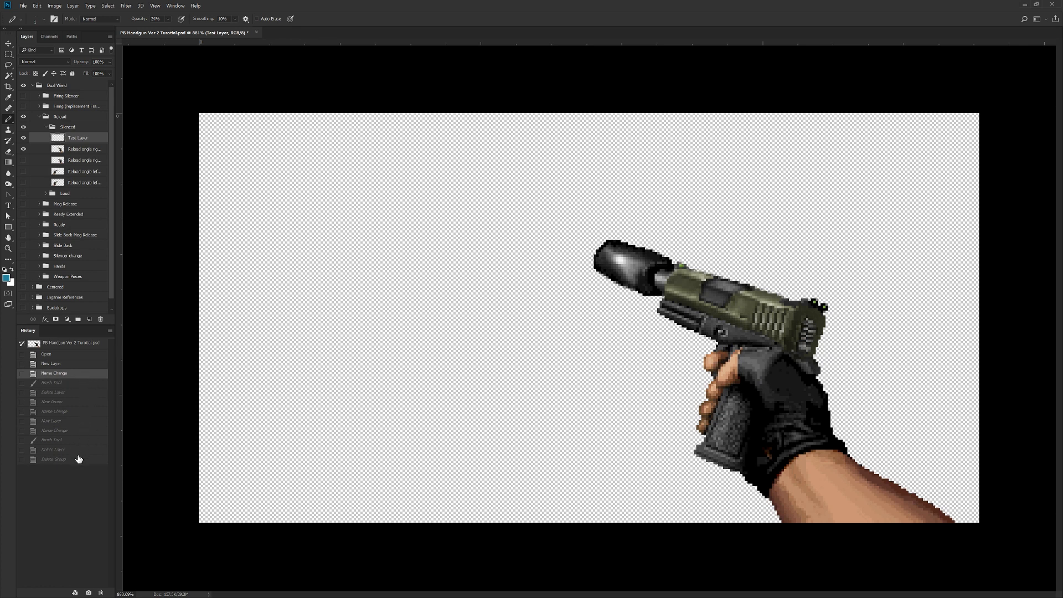
mouse_move(459, 281)
mouse_down()
mouse_move(408, 277)
mouse_move(311, 339)
mouse_move(334, 432)
mouse_move(466, 427)
mouse_move(504, 385)
mouse_up()
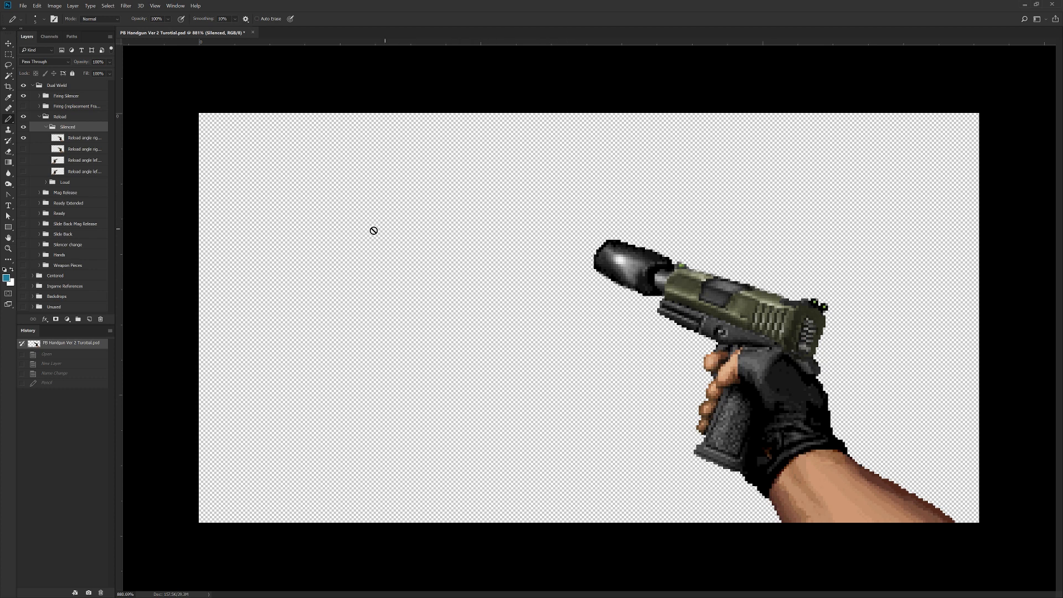
Step: Select the Reload angle right closed layer, draw a thick curved teal Pencil stroke beside the pistol and inspect its pixel edges
click(83, 137)
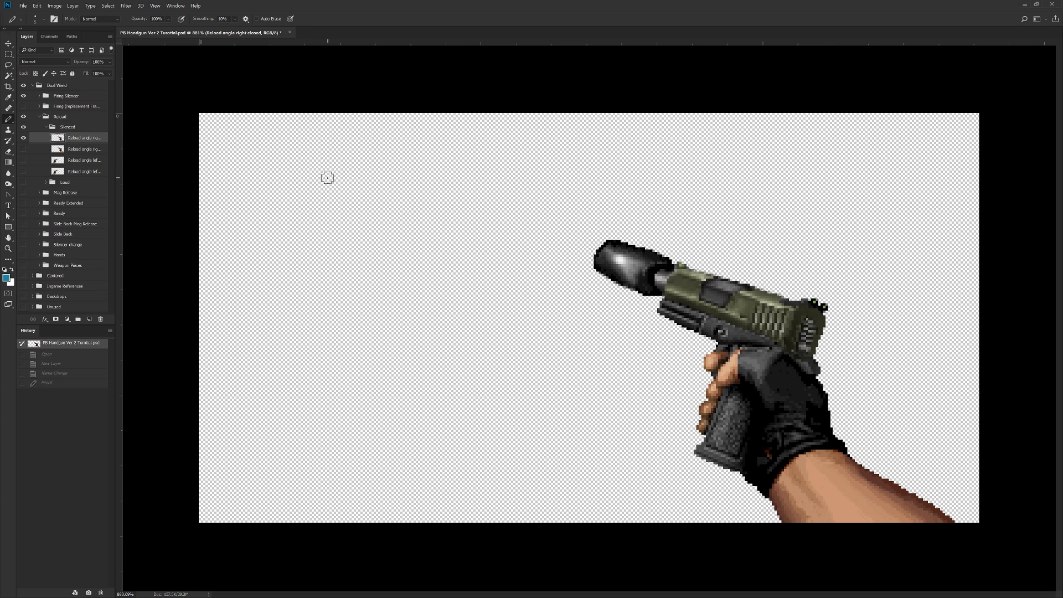
drag(316, 178, 458, 362)
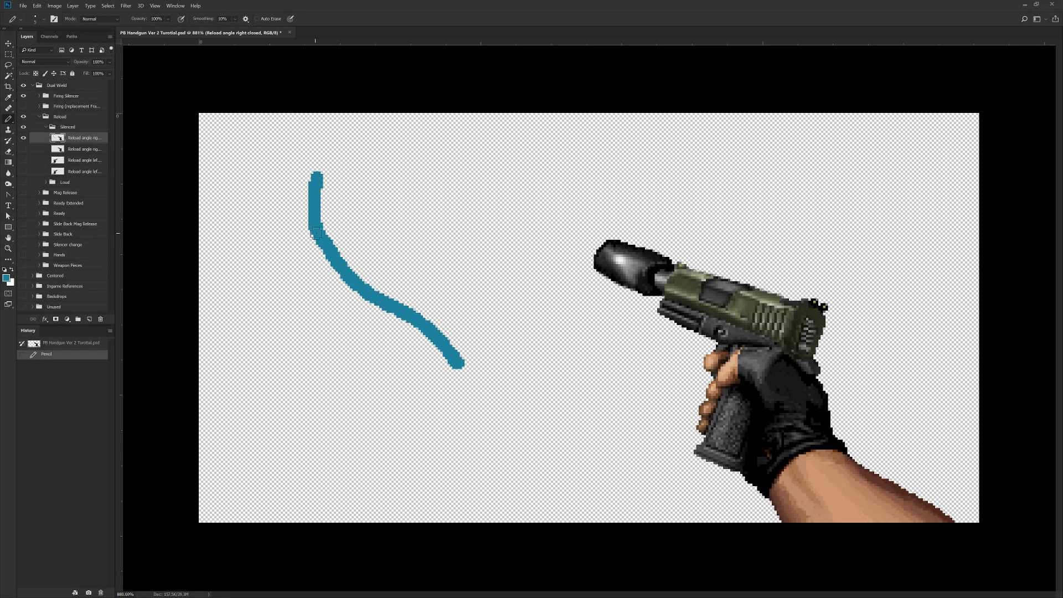
alt+scroll(349, 270, up, 3)
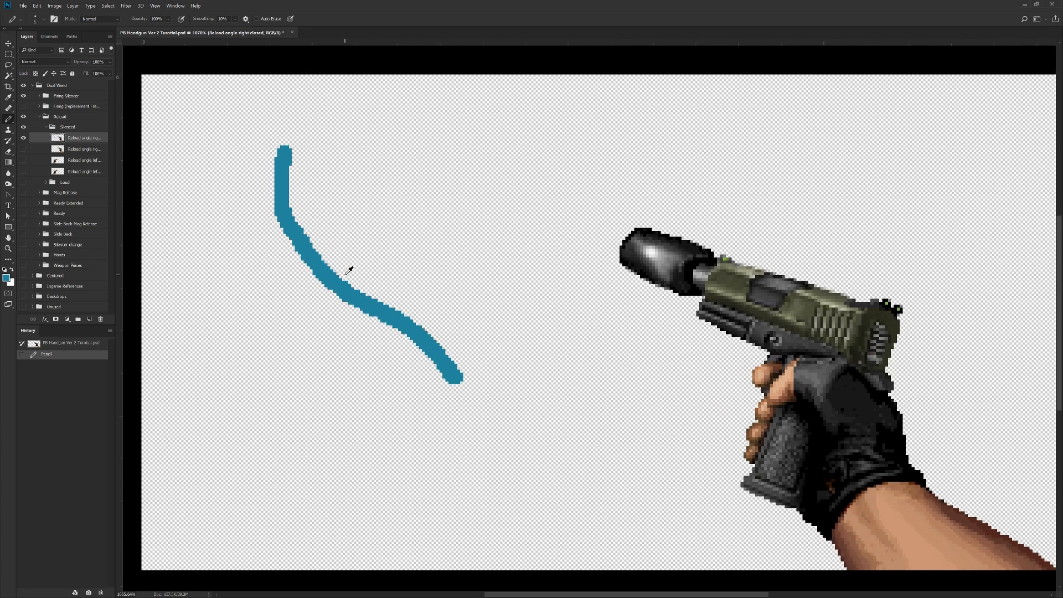
alt+scroll(349, 270, up, 3)
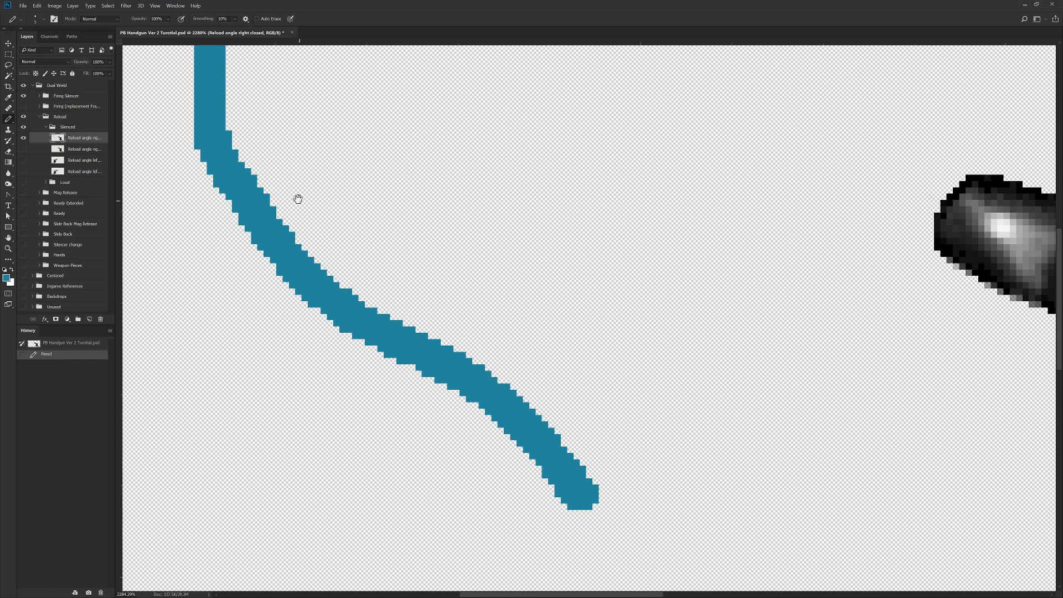
mouse_move(241, 147)
mouse_down()
mouse_move(300, 226)
mouse_move(300, 414)
mouse_up()
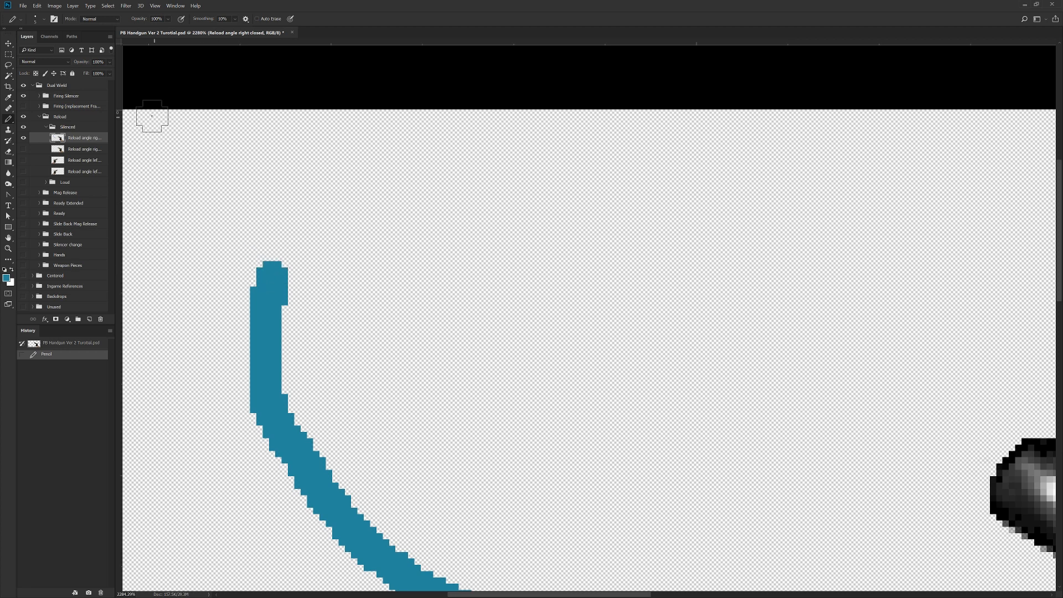
Step: Set the Pencil size to 1 px and draw a thin teal stroke beside the thick one
click(45, 20)
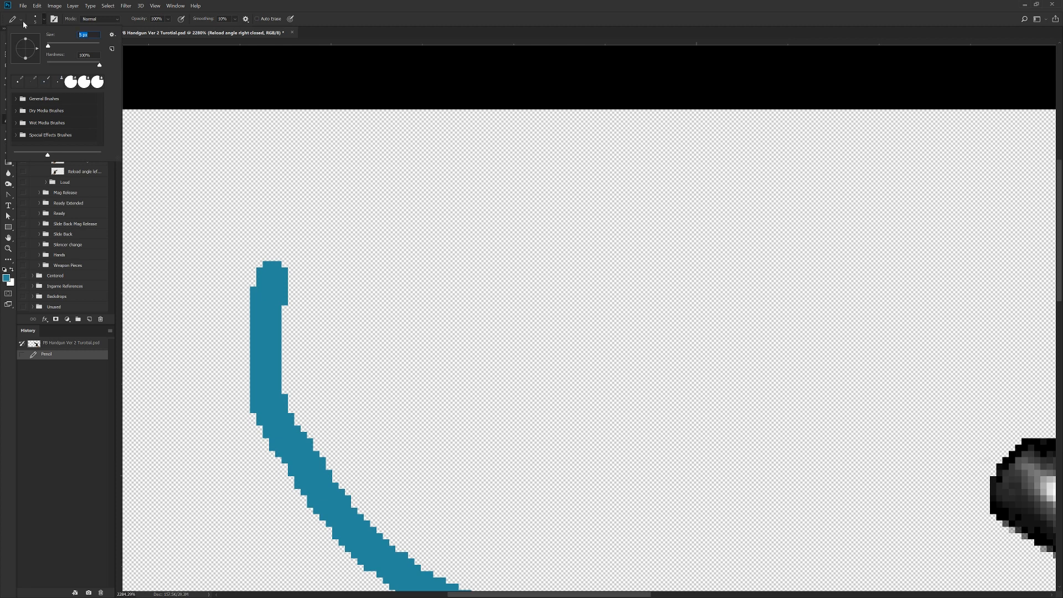
text(1)
key(Return)
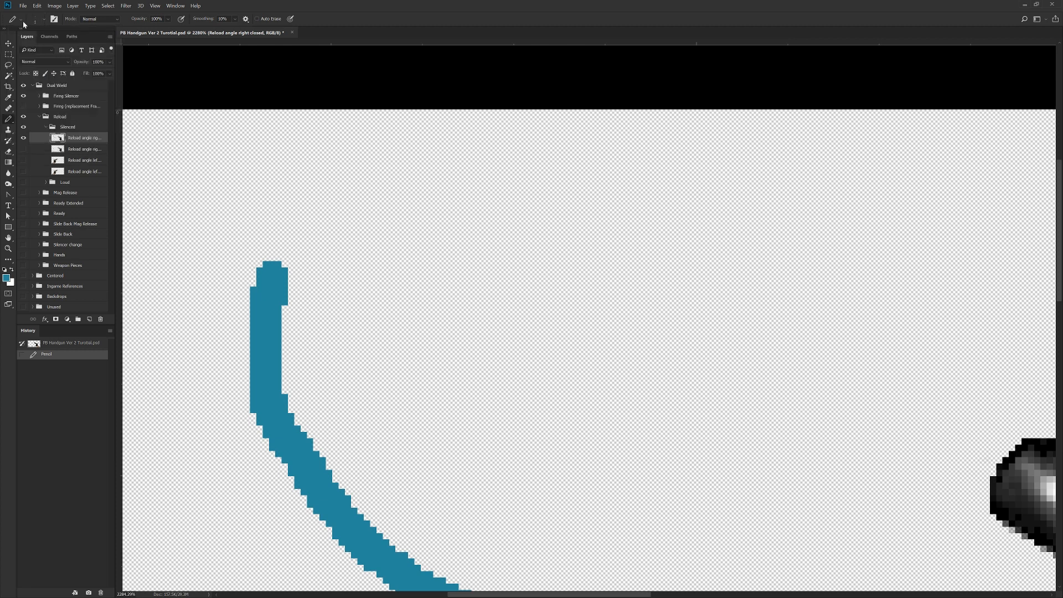
mouse_move(357, 273)
mouse_down()
mouse_move(370, 364)
mouse_move(475, 485)
mouse_up()
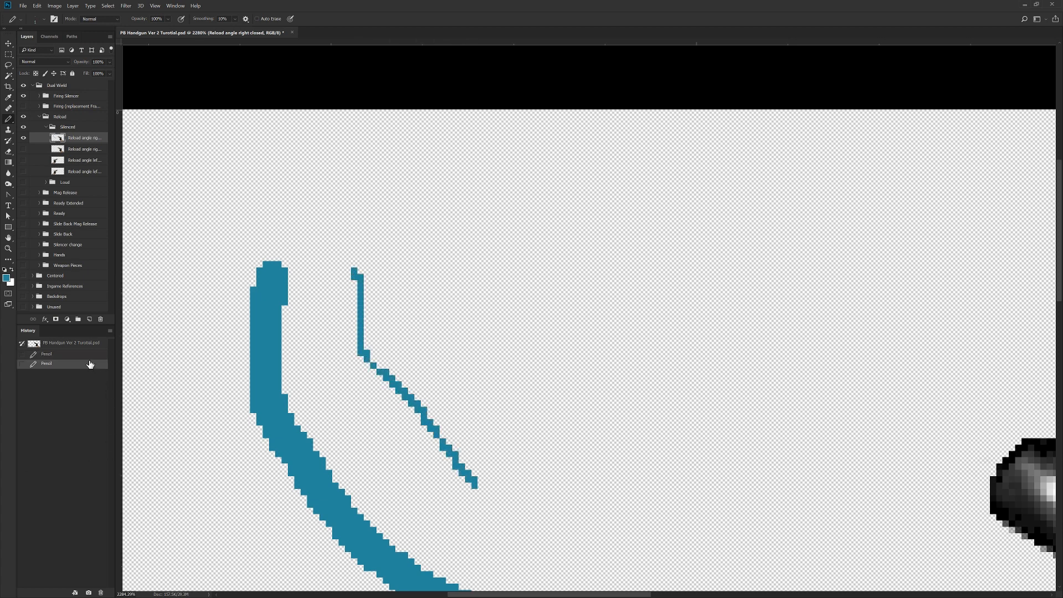
Step: Revert the file to its opening history snapshot, then place and undo a single teal pixel on the silencer's lower edge
click(80, 345)
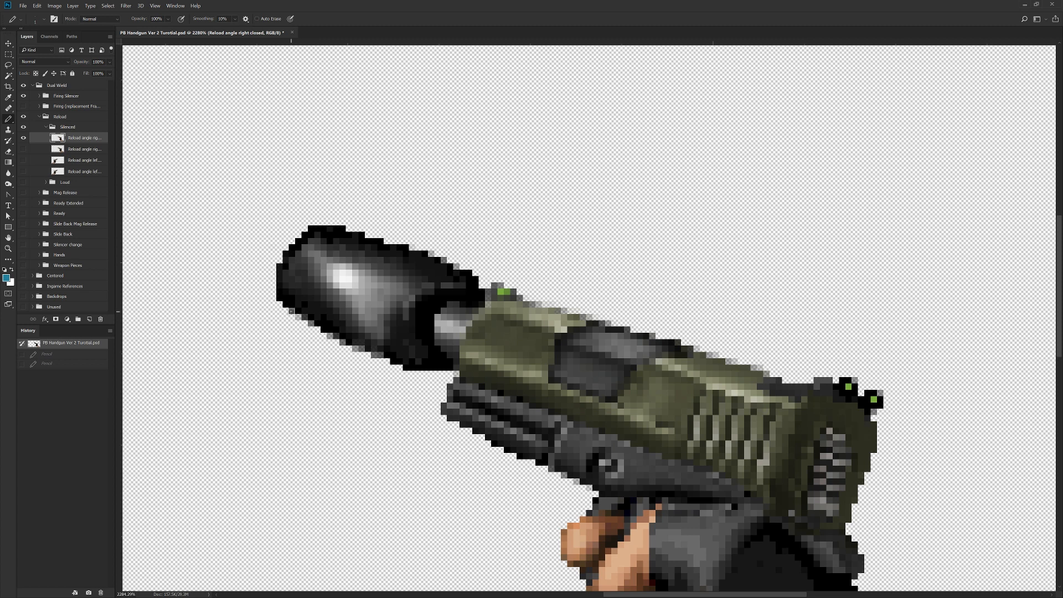
click(292, 311)
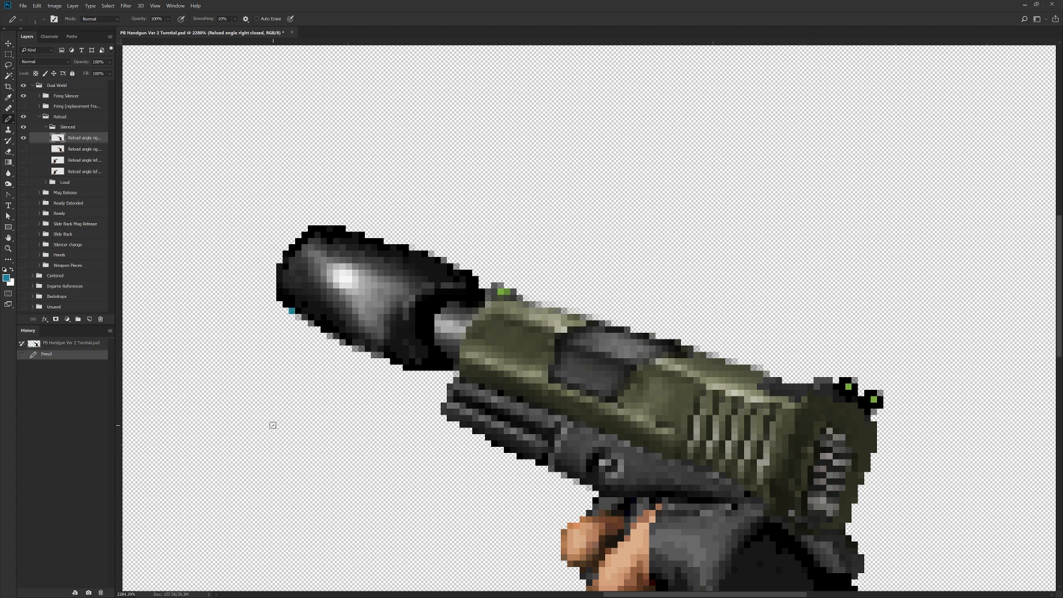
key(ctrl+z)
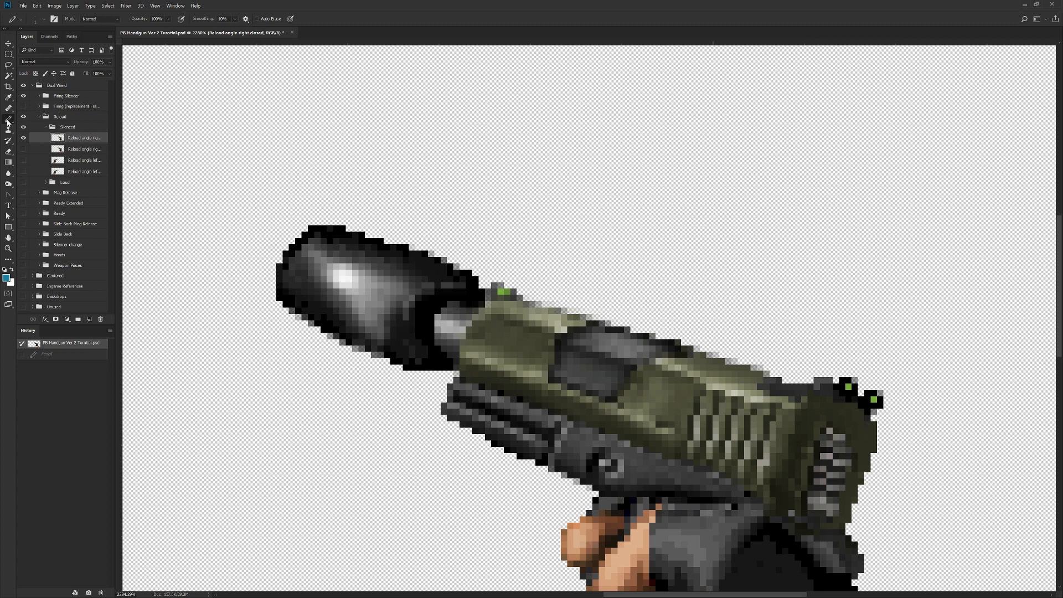
Step: Sample black from the silencer's outline and pencil single pixels into the gaps along its lower and upper edges
alt+click(294, 307)
click(292, 310)
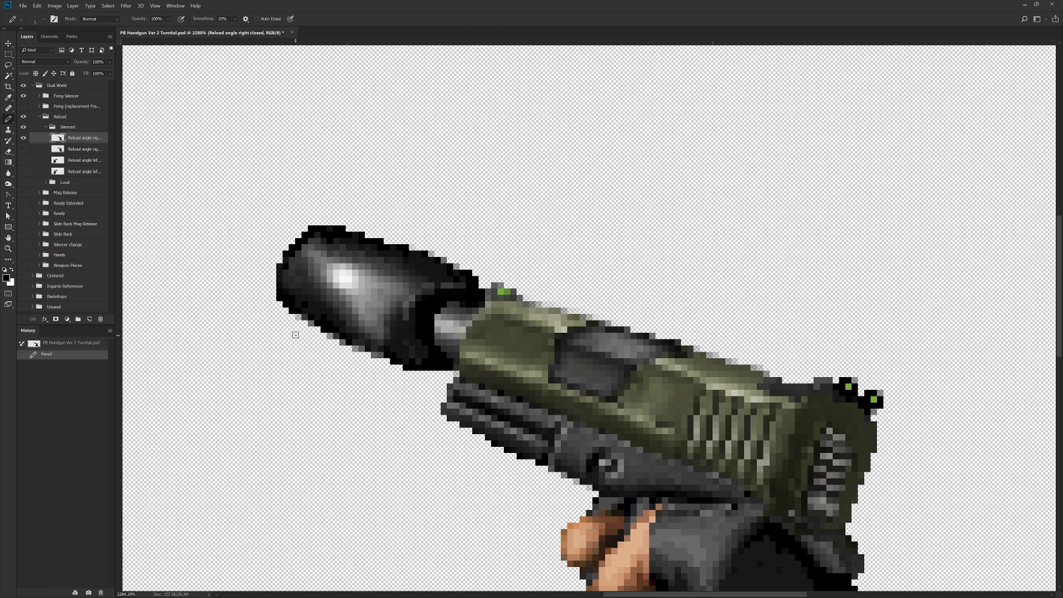
click(305, 318)
click(330, 336)
click(361, 349)
click(381, 354)
click(444, 260)
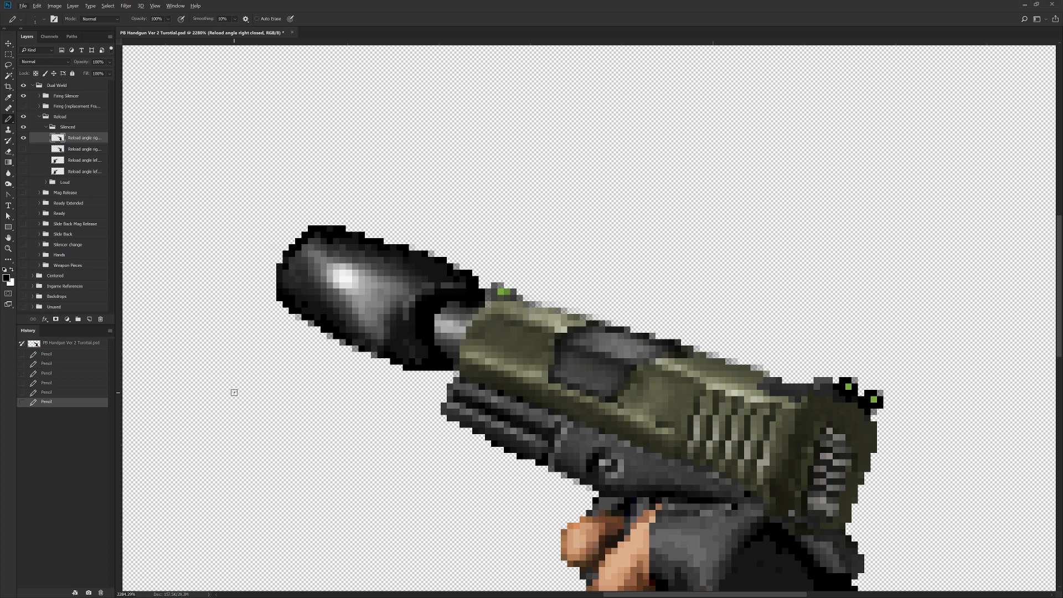
Step: Switch to the Eraser tool with a size of 1 px and its mode set to Pencil
click(7, 153)
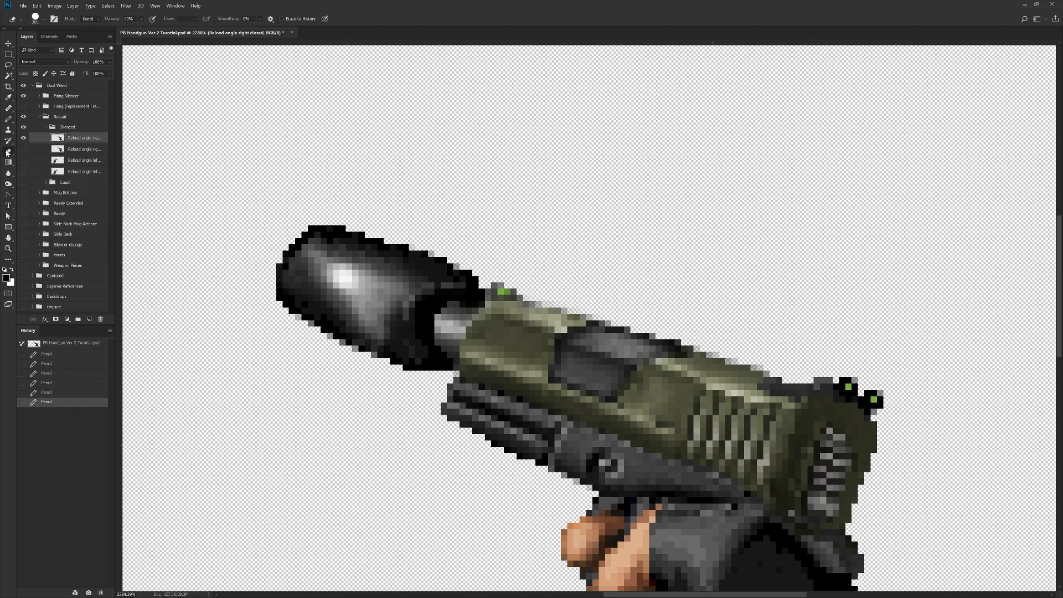
click(45, 20)
text(1385)
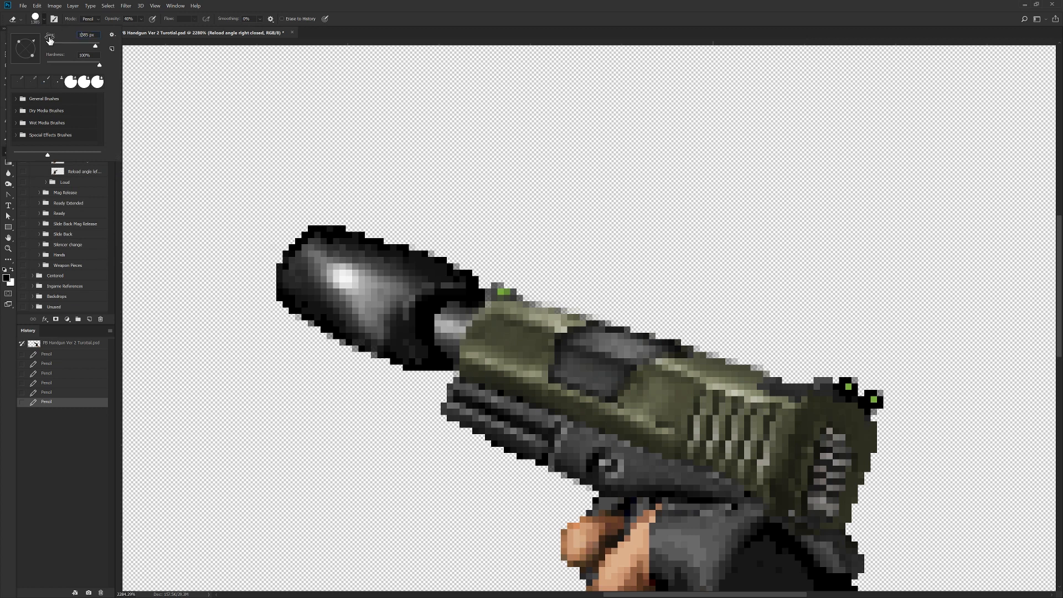
key(Return)
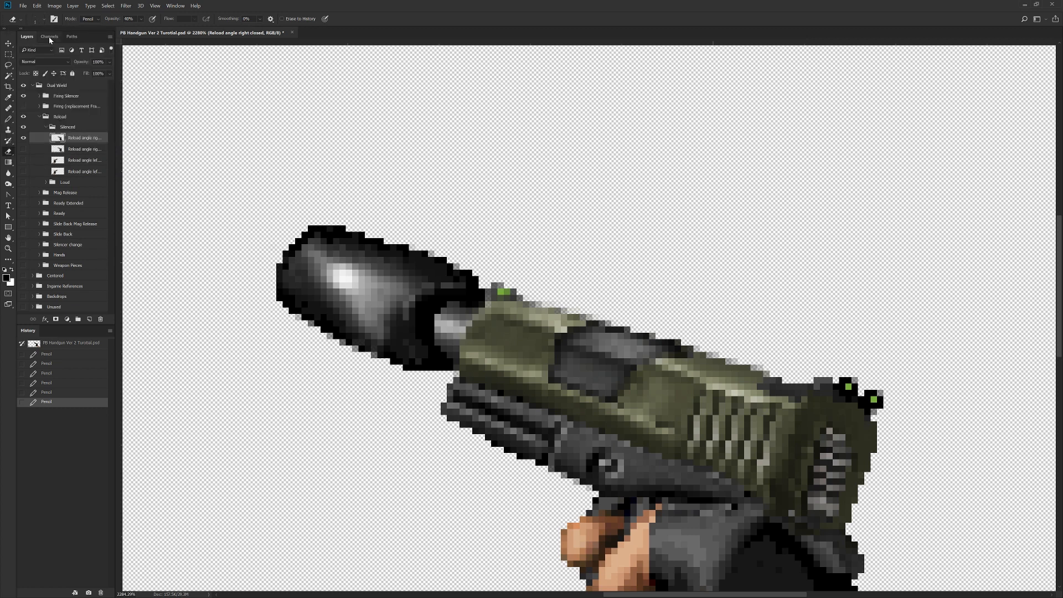
click(97, 20)
click(92, 33)
Step: Fade out the single outline pixel at the front of the silencer's lower edge with repeated Eraser passes
click(298, 318)
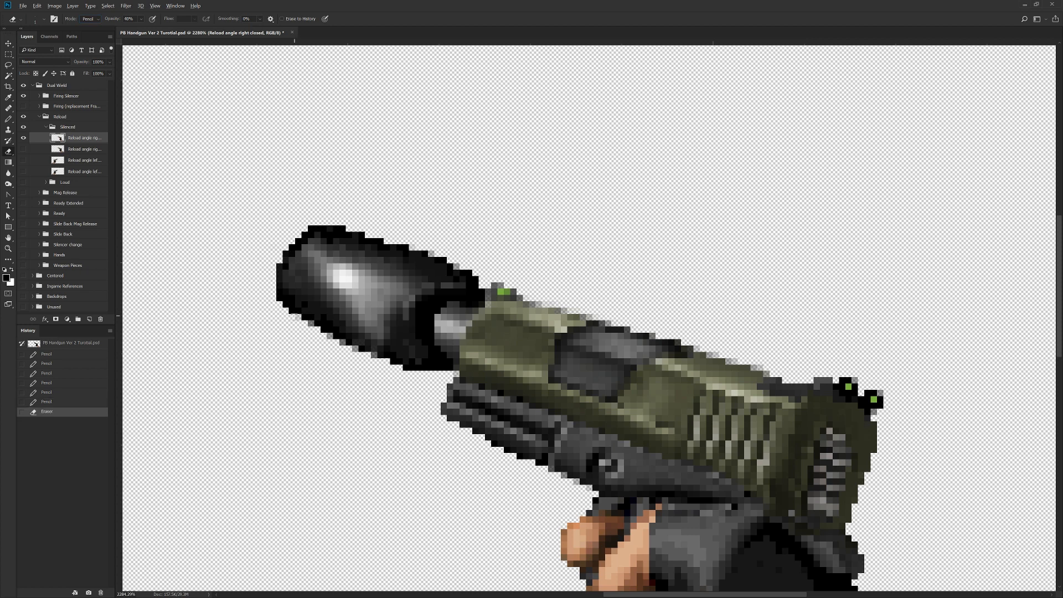
scroll(299, 335, up, 8)
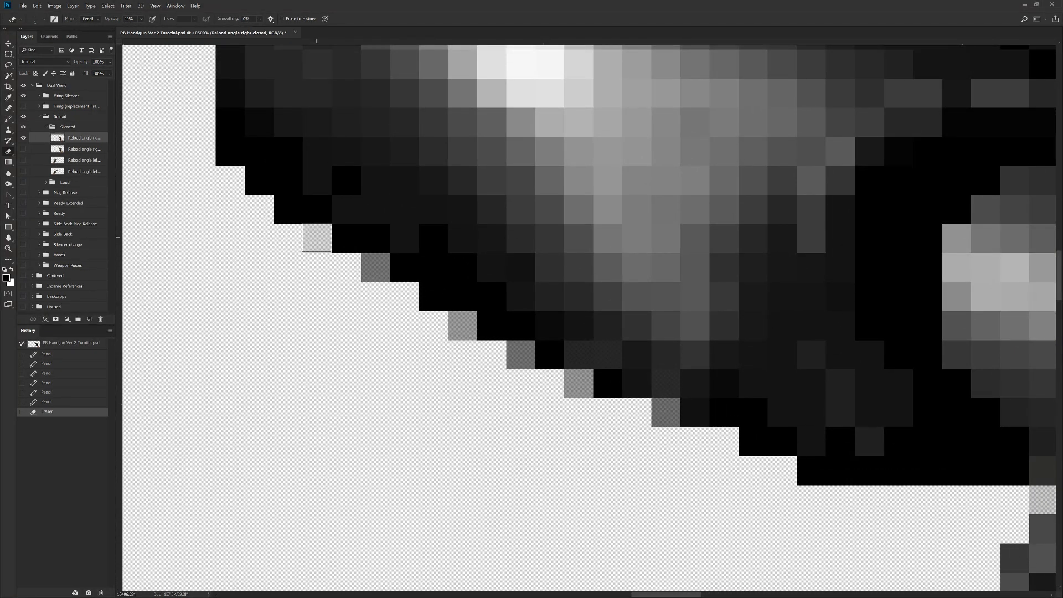
click(316, 239)
click(316, 238)
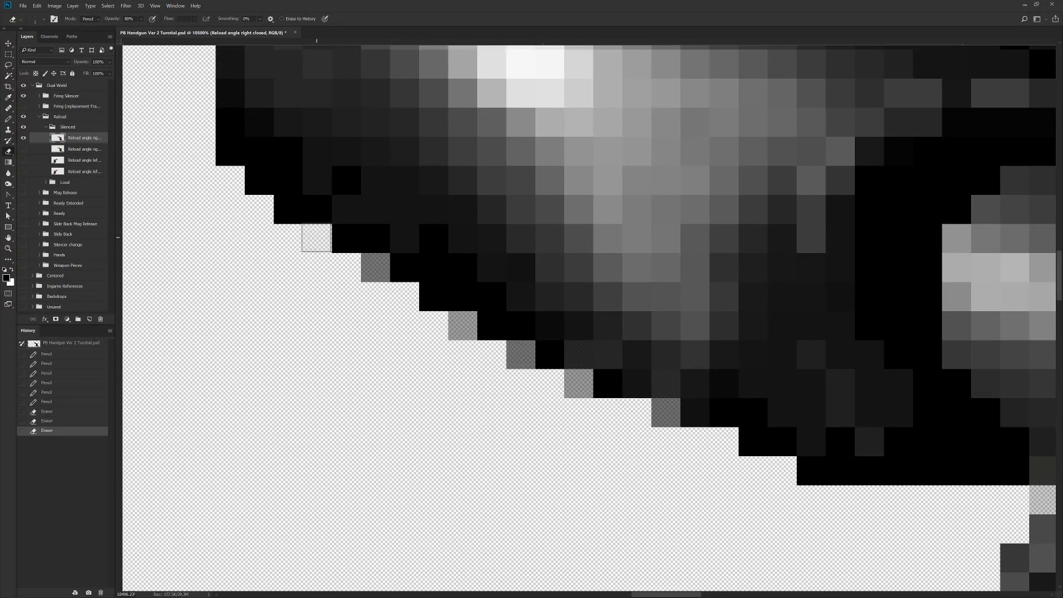
click(317, 238)
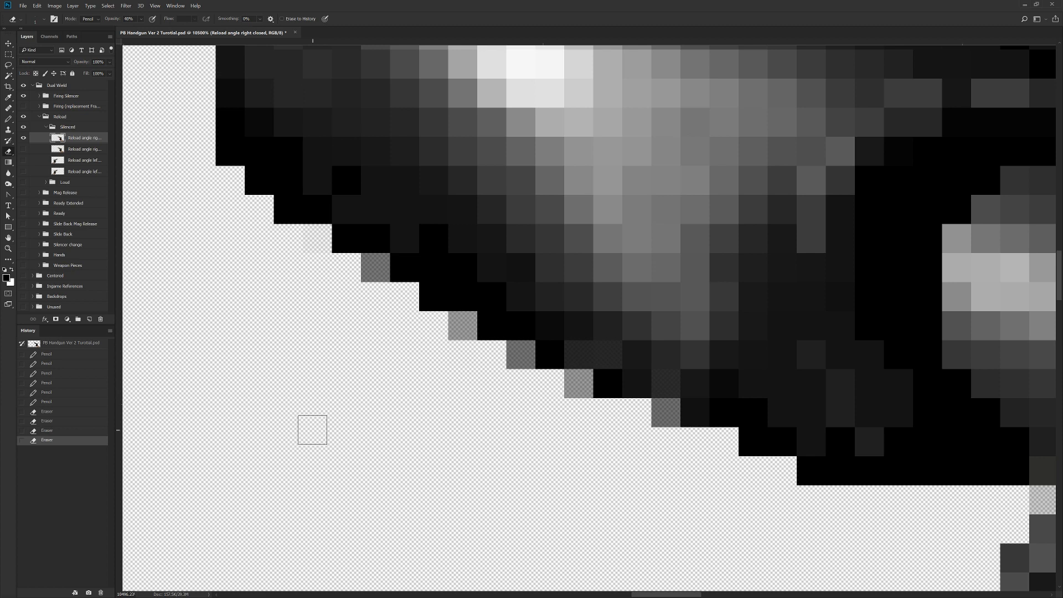
Step: Set the Eraser opacity to 100% and erase the faint semi-transparent pixels along the silencer's lower edge
click(141, 20)
drag(148, 31, 175, 37)
click(318, 238)
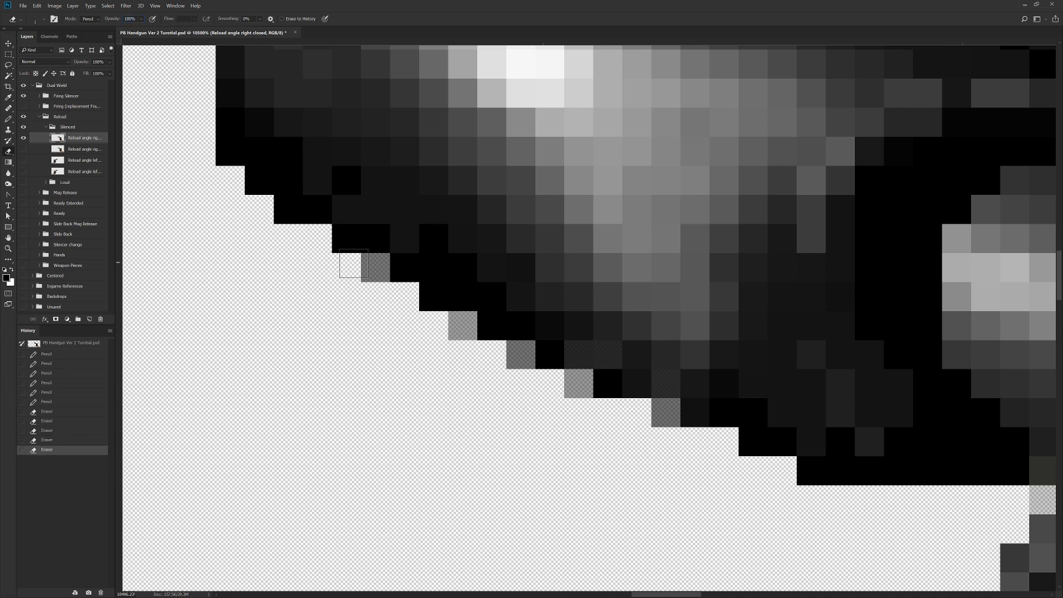
click(374, 266)
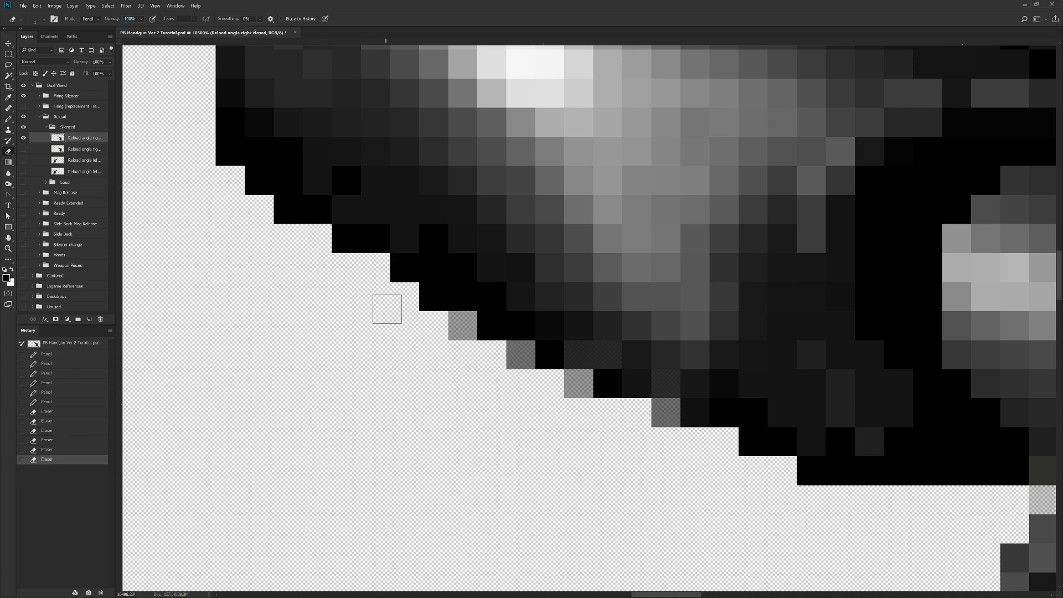
click(463, 326)
click(520, 355)
click(578, 383)
click(666, 412)
Step: Switch to the Pencil tool and patch single outline pixels along the silencer's lower edge and one on its upper edge
scroll(666, 387, down, 5)
drag(562, 280, 373, 382)
drag(268, 446, 286, 297)
scroll(286, 298, up, 7)
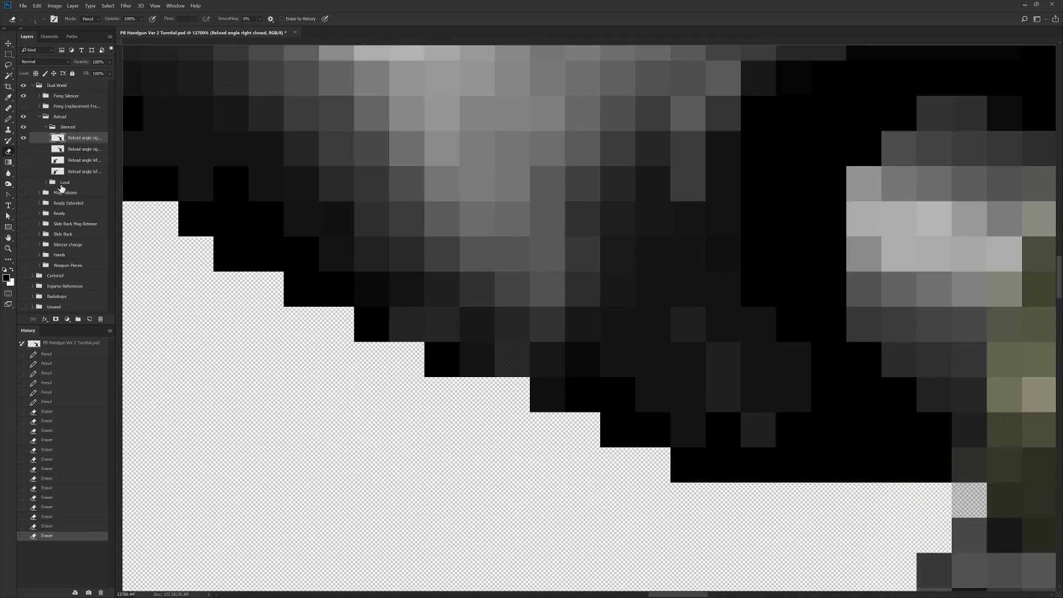
key(b)
click(407, 325)
click(441, 326)
click(520, 358)
scroll(523, 358, down, 8)
scroll(382, 143, up, 5)
alt+click(516, 145)
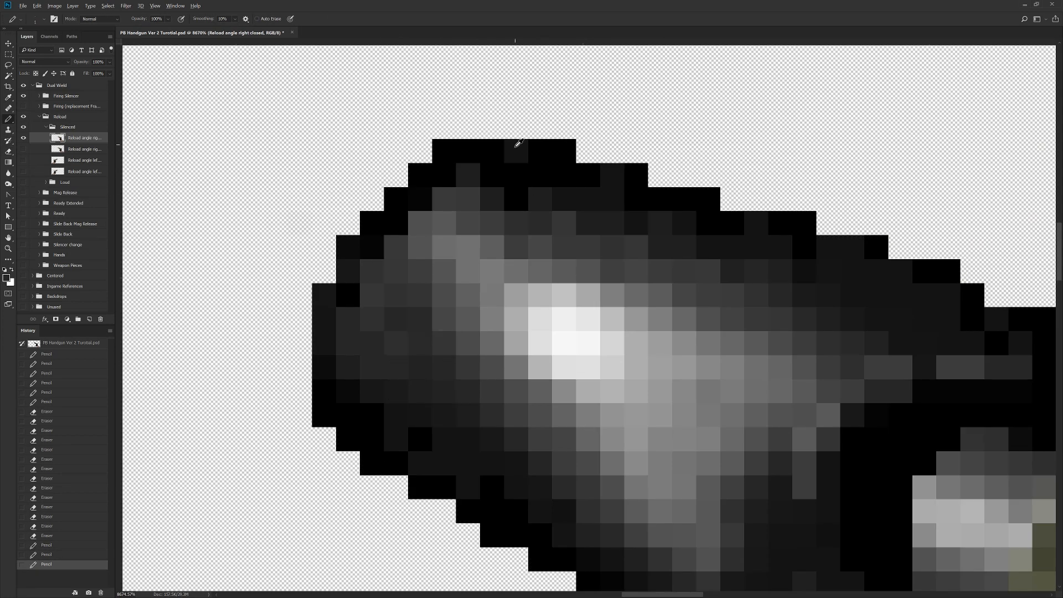
click(516, 147)
scroll(516, 147, down, 10)
drag(745, 207, 610, 357)
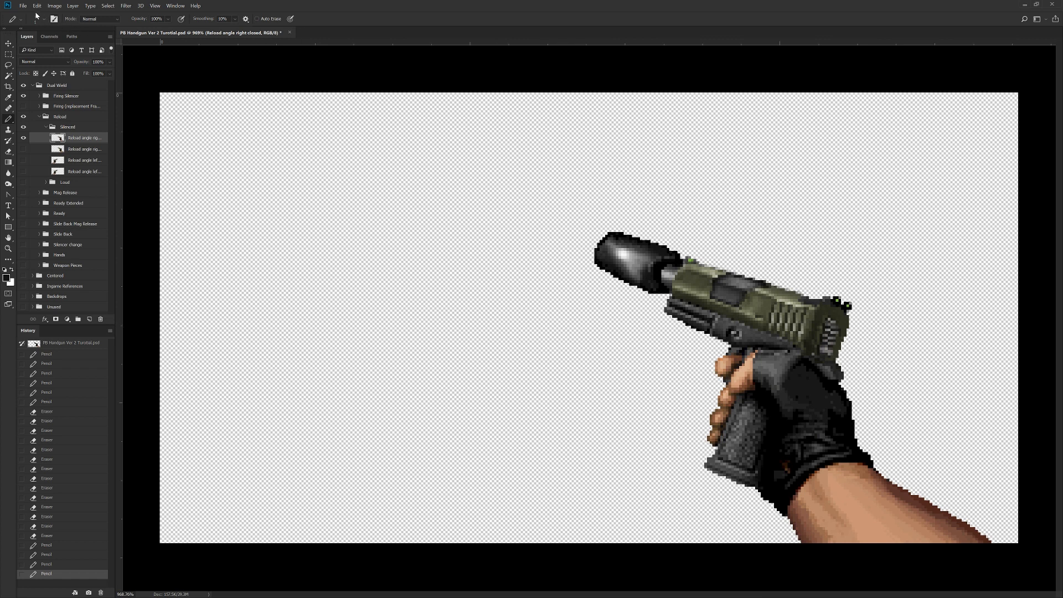
Step: Save the document, then save a PNG version named "PBH Right Silencer Reload Angle" in the Frame Pieces folder with the Large file size option
key(ctrl+s)
click(24, 6)
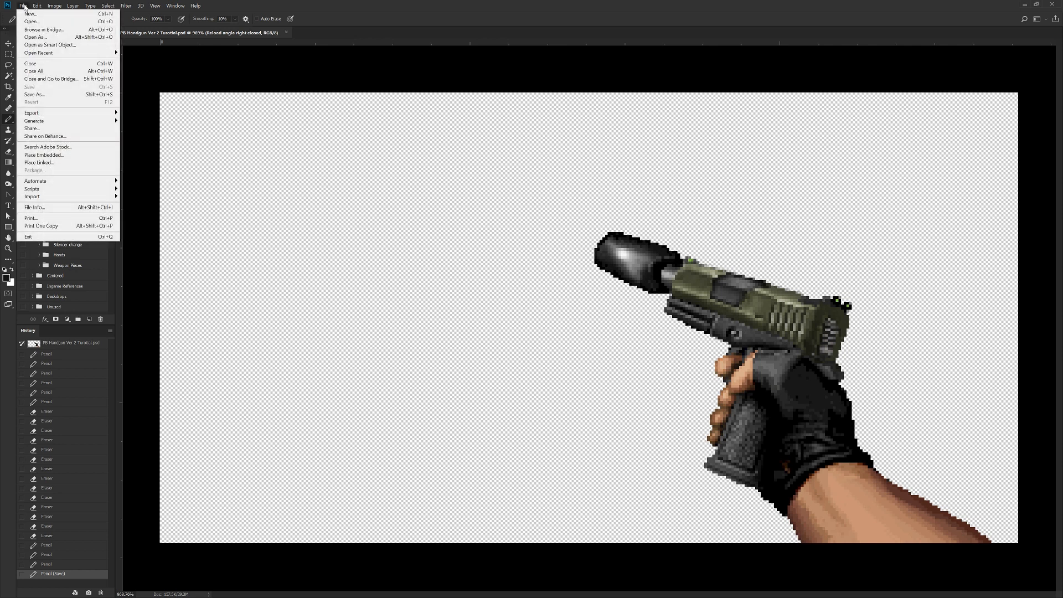
click(37, 95)
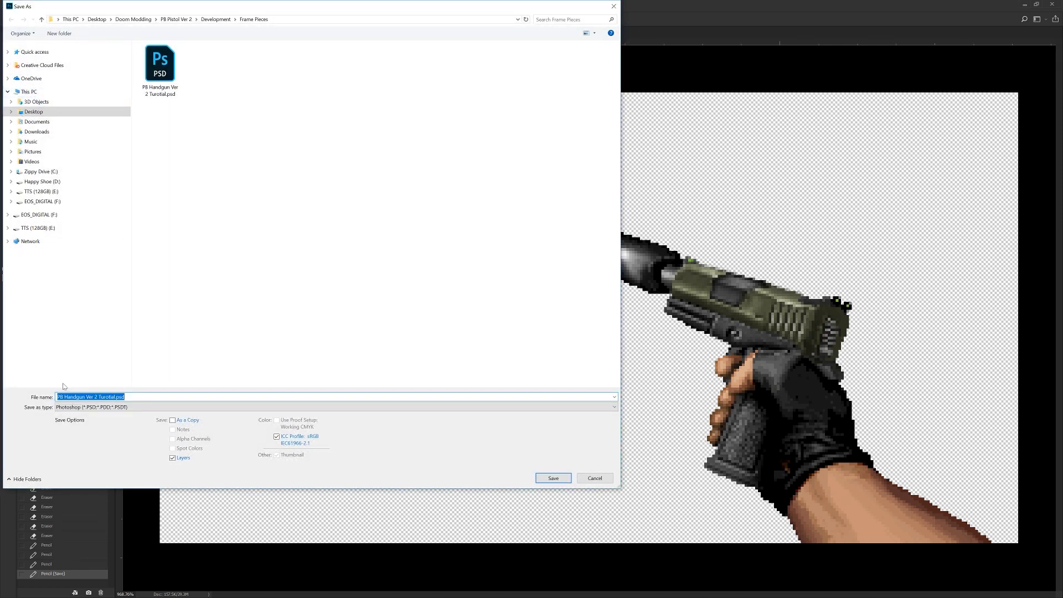
click(70, 408)
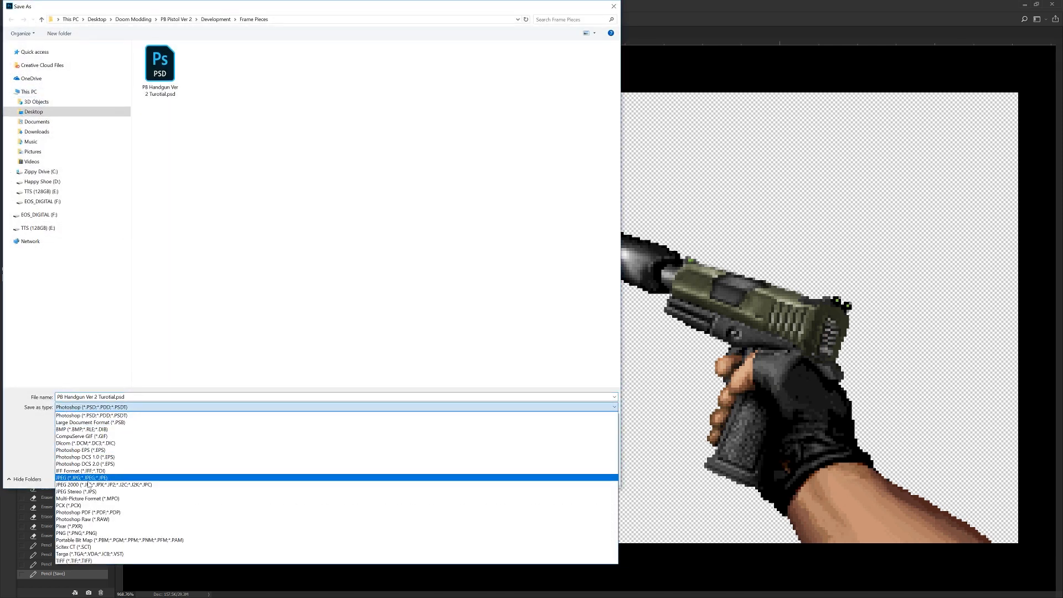
click(97, 533)
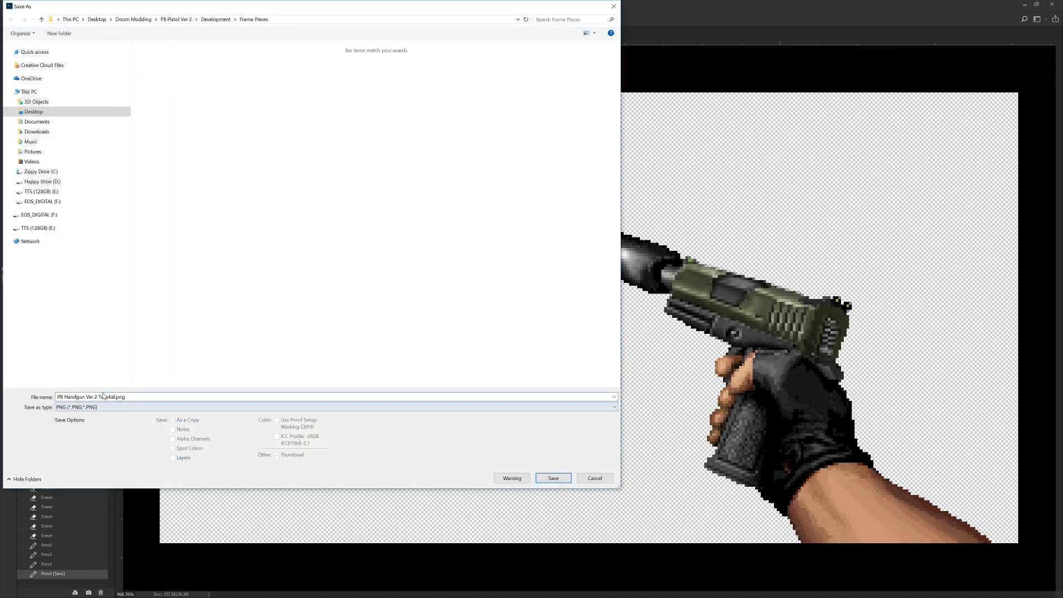
key(ctrl+a)
text(PBH Right Silencer Reload Angle)
click(554, 478)
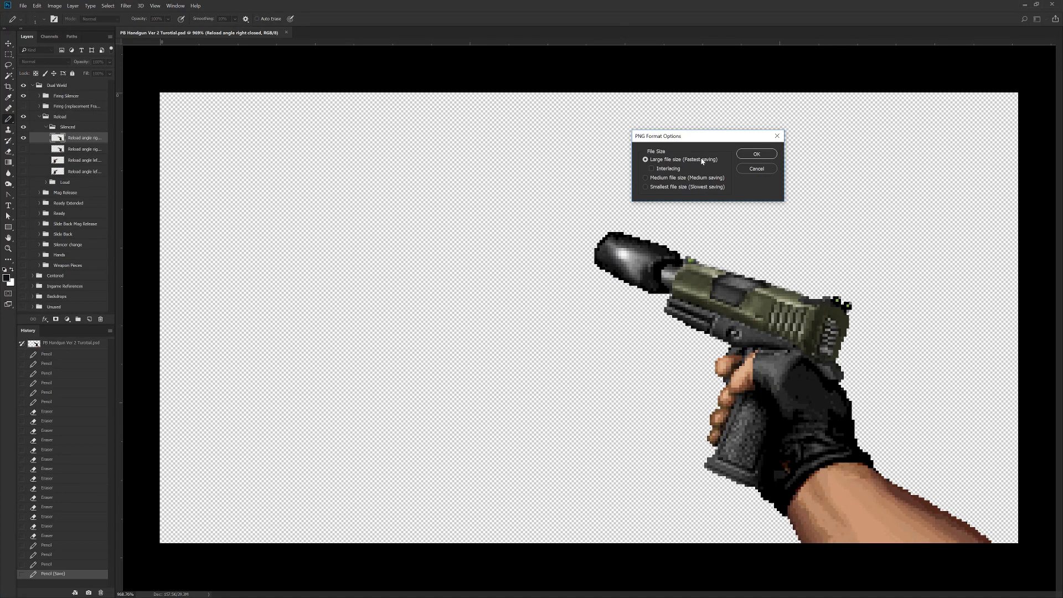
click(747, 155)
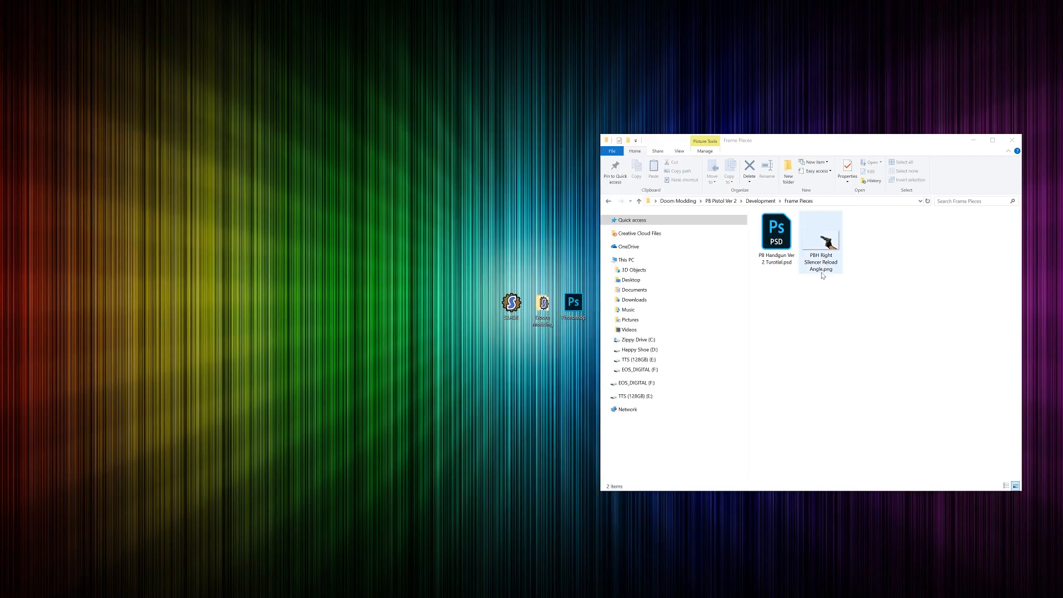
Step: Open PBH Right Silencer Reload Angle.png from the Frame Pieces folder to check the exported sprite, and close the viewer
double_click(822, 274)
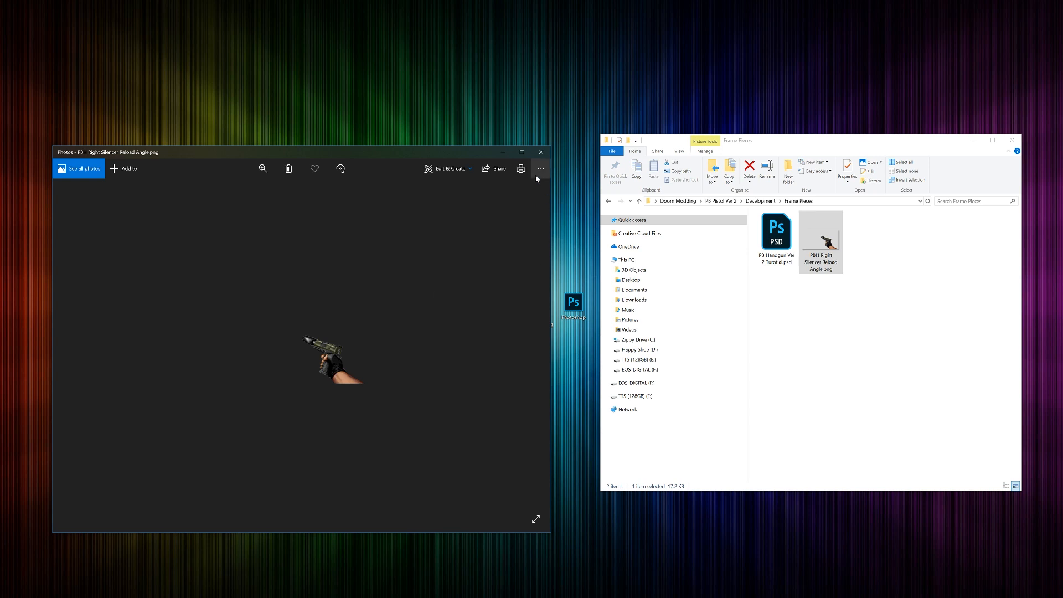
click(539, 153)
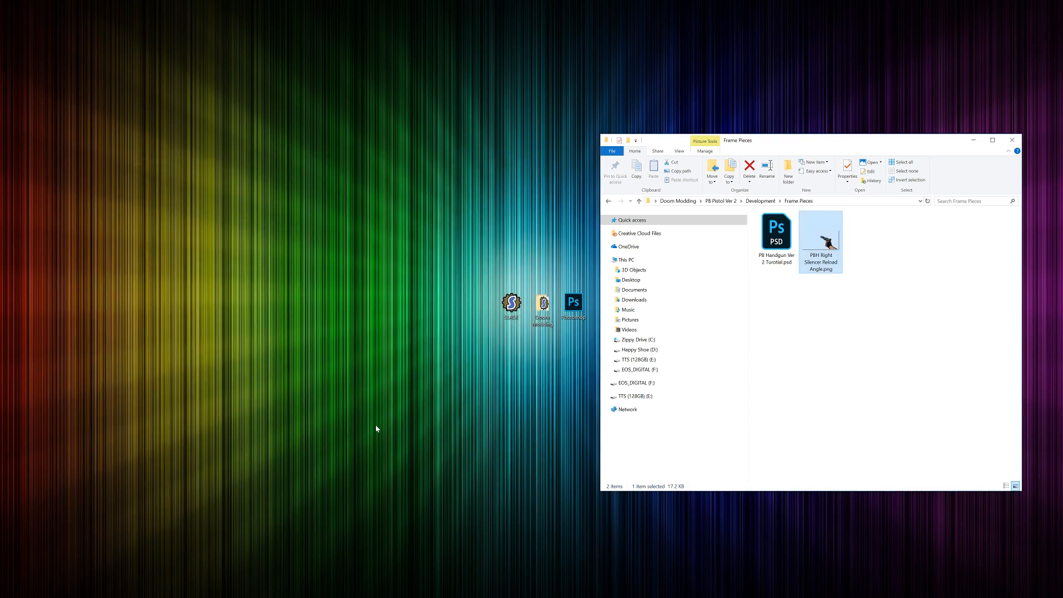